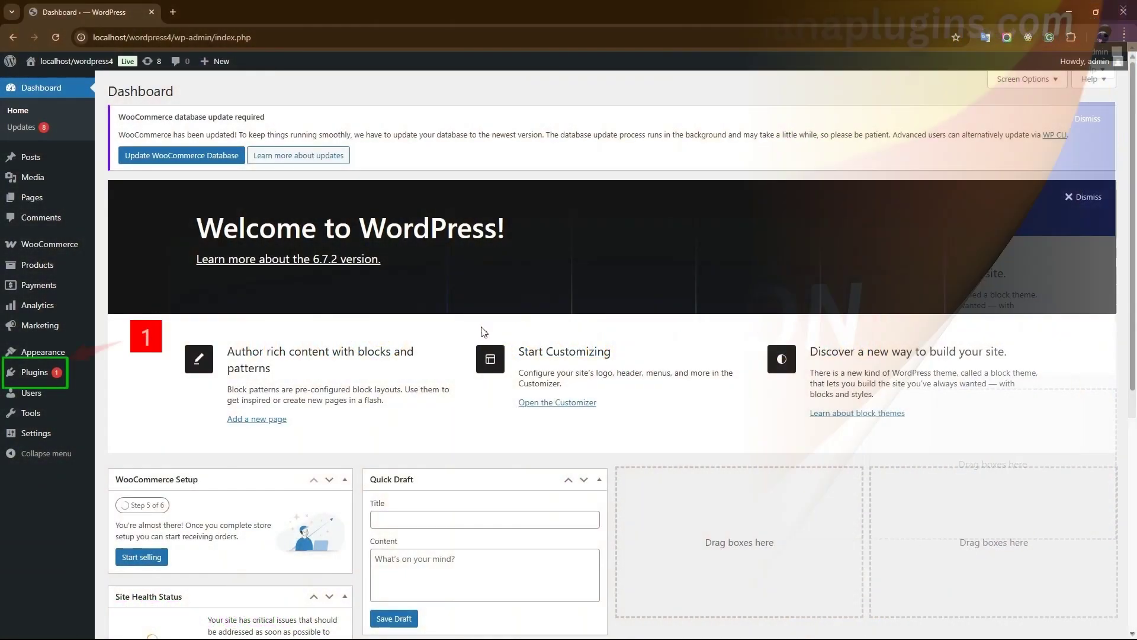
Search the plugin directory for "asanaplugins", and install and activate Product Bundle Builder for WooCommerce.
mouse_move(51, 373)
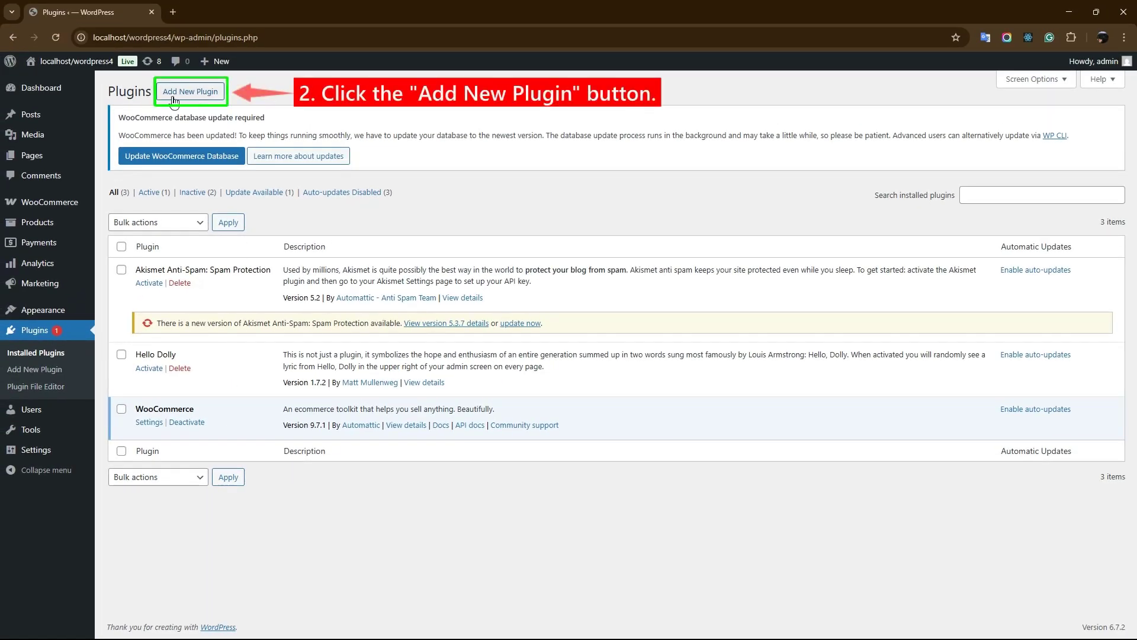
left_click(203, 97)
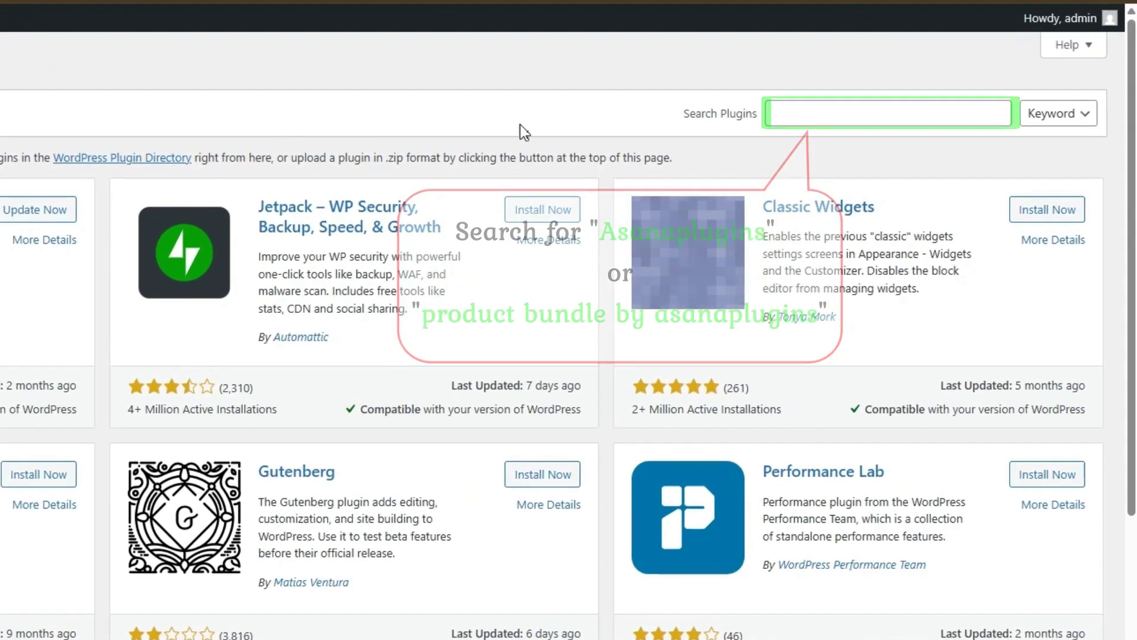
left_click(814, 116)
type("as")
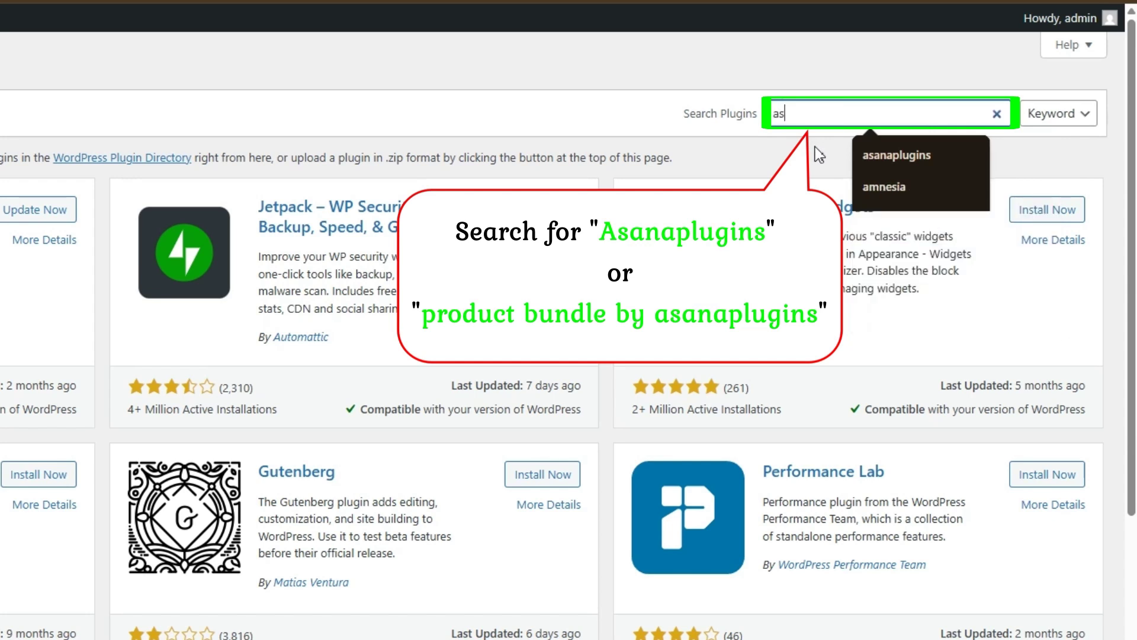
type("anaplugins")
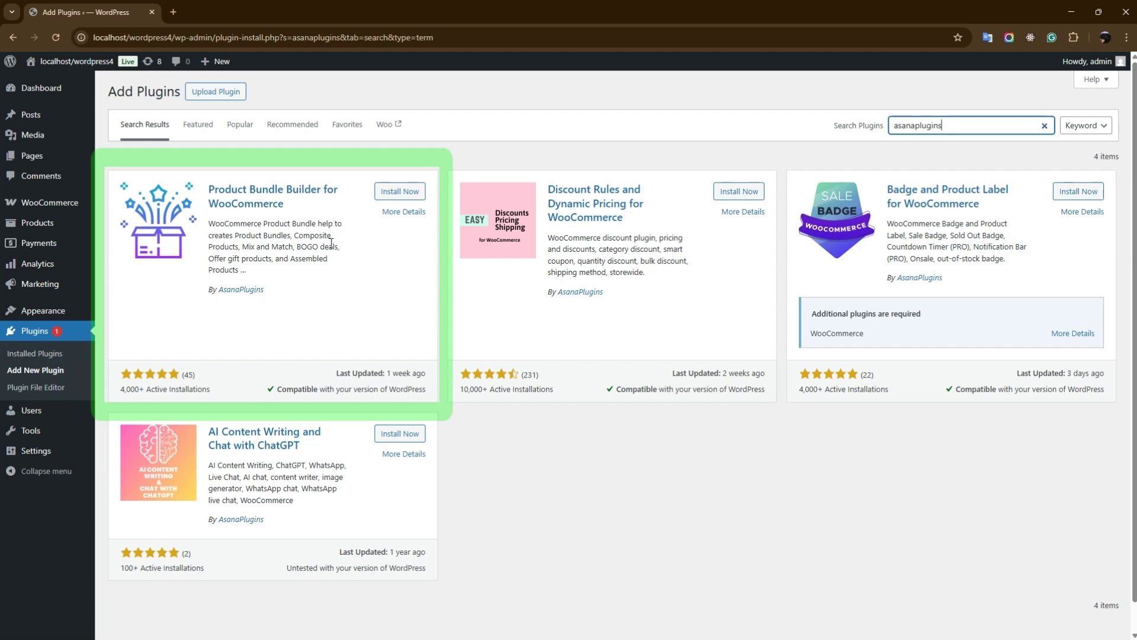
left_click(403, 195)
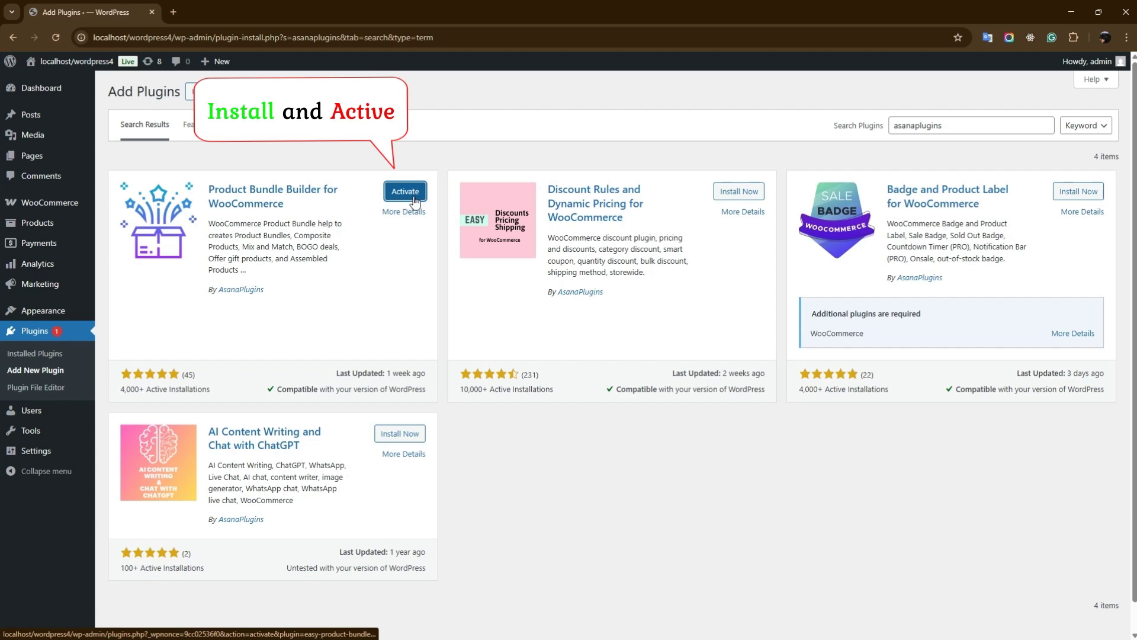
left_click(414, 199)
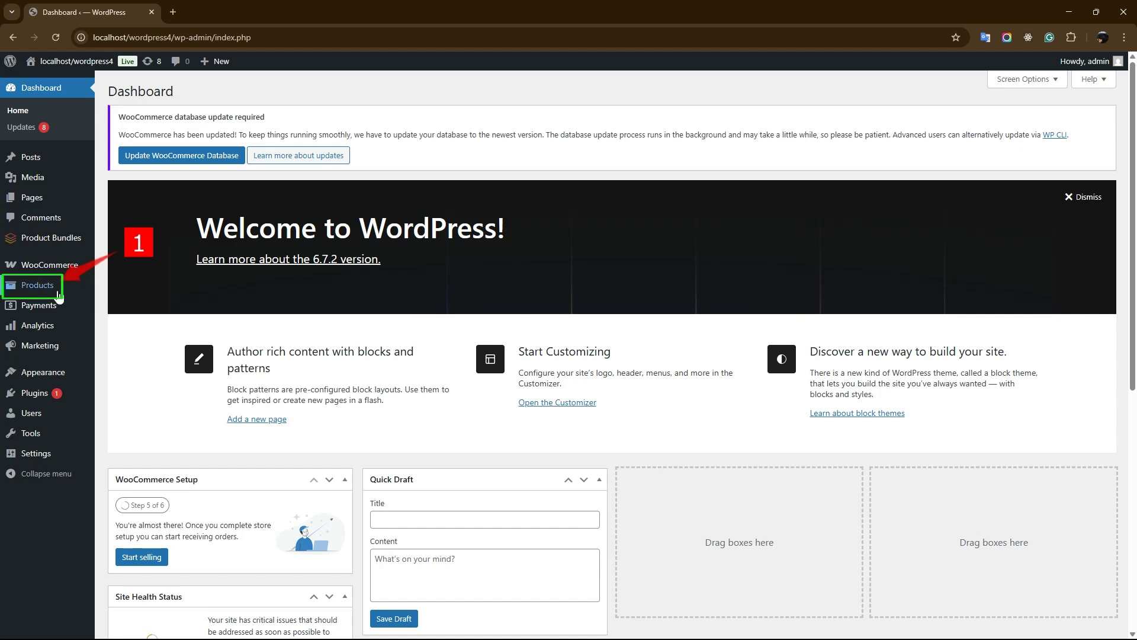
Start a new WooCommerce product and name it "Cap".
mouse_move(36, 291)
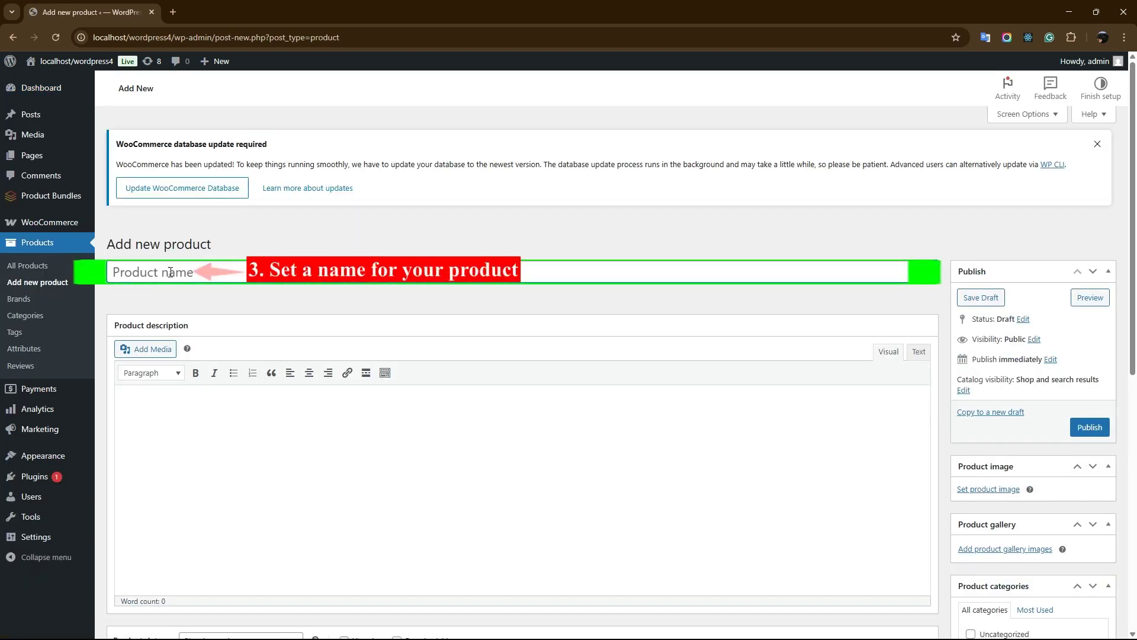
left_click(170, 272)
type("Cap")
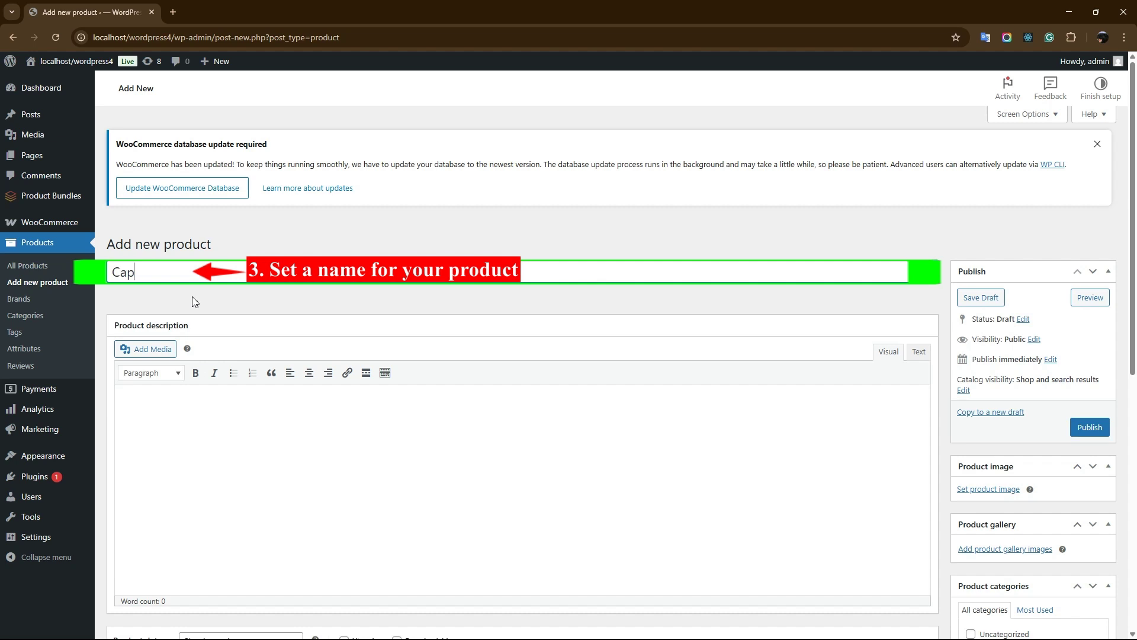
left_click(195, 303)
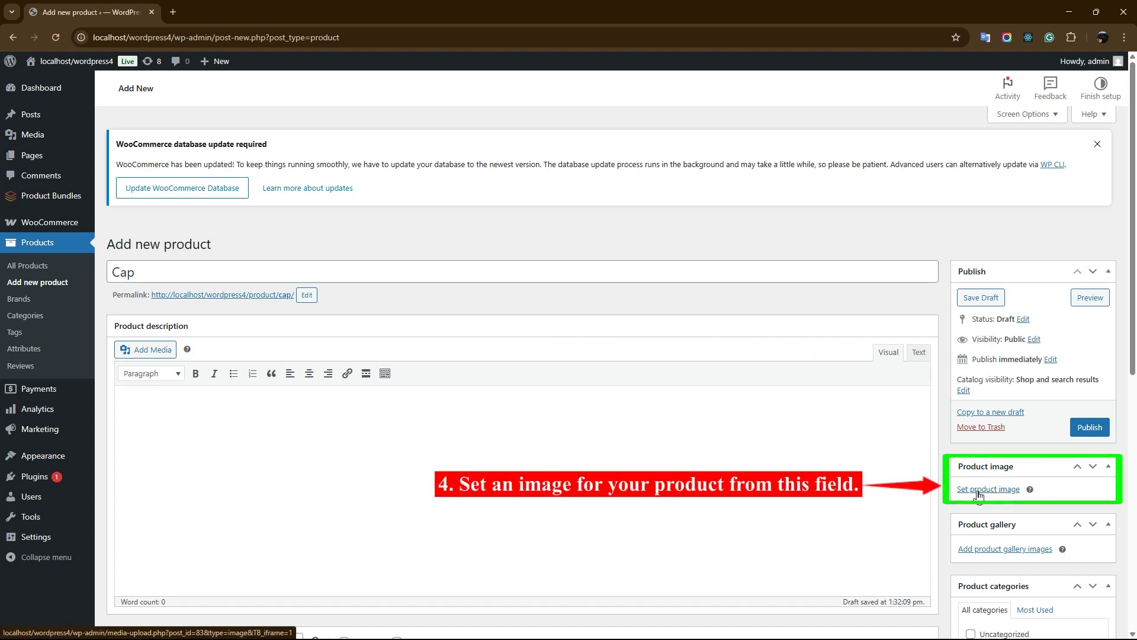
Set the yellow cap picture cap-2.jpg from the media library as the product image.
left_click(1000, 492)
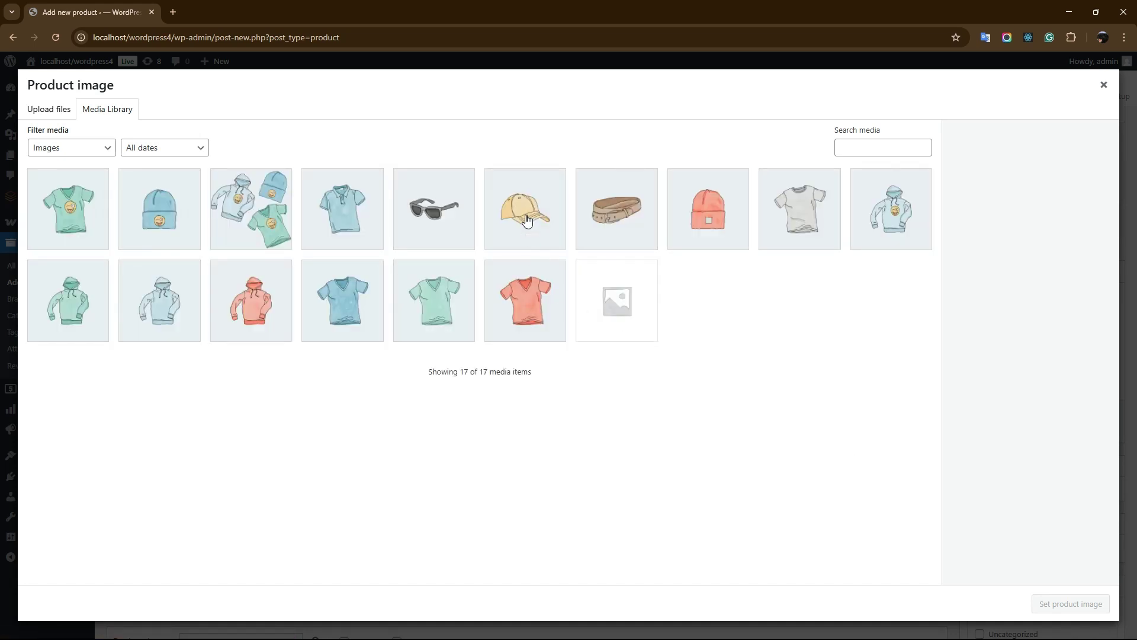
left_click(527, 220)
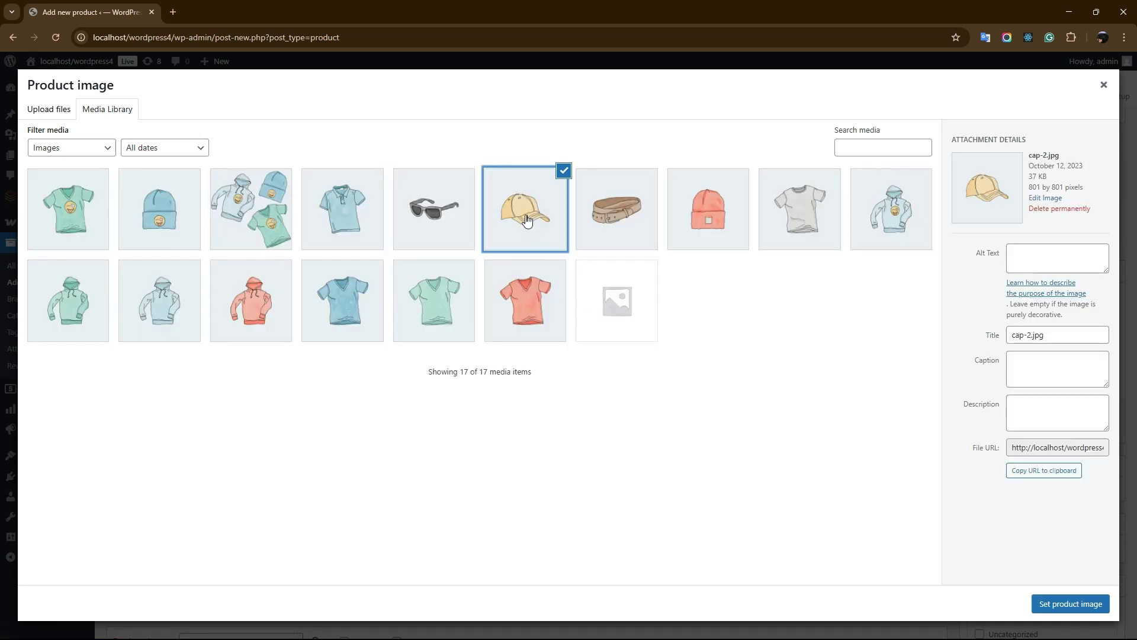
left_click(1056, 603)
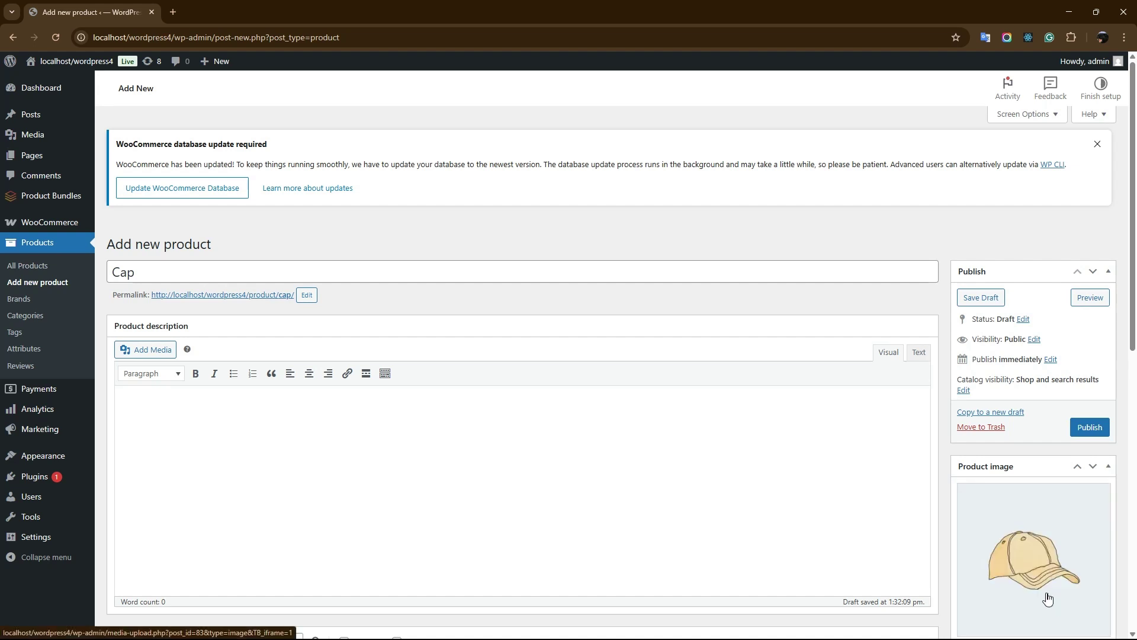
Set the Cap product's regular price to $25 and leave the sale price empty.
scroll(1007, 561, "down", 3)
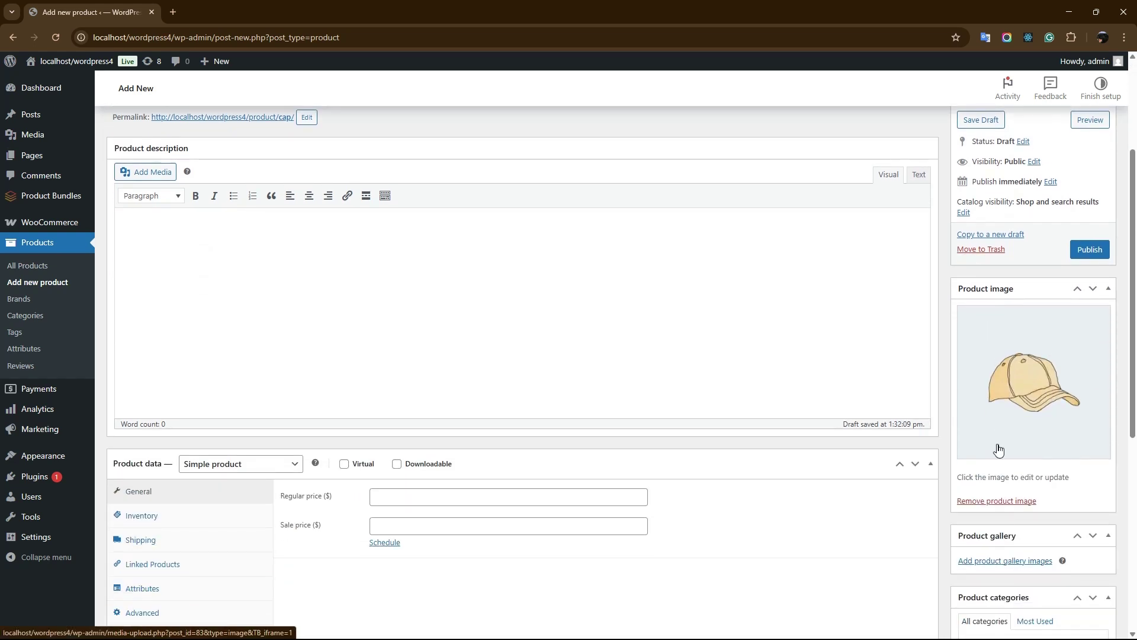
scroll(818, 430, "down", 3)
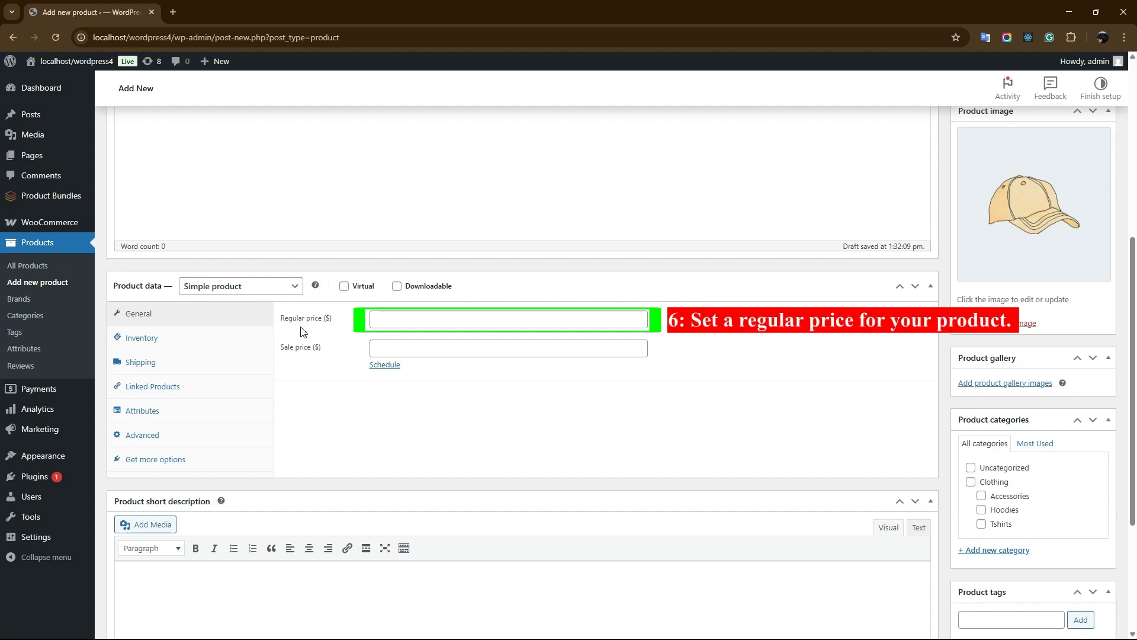
left_click(378, 323)
type("25")
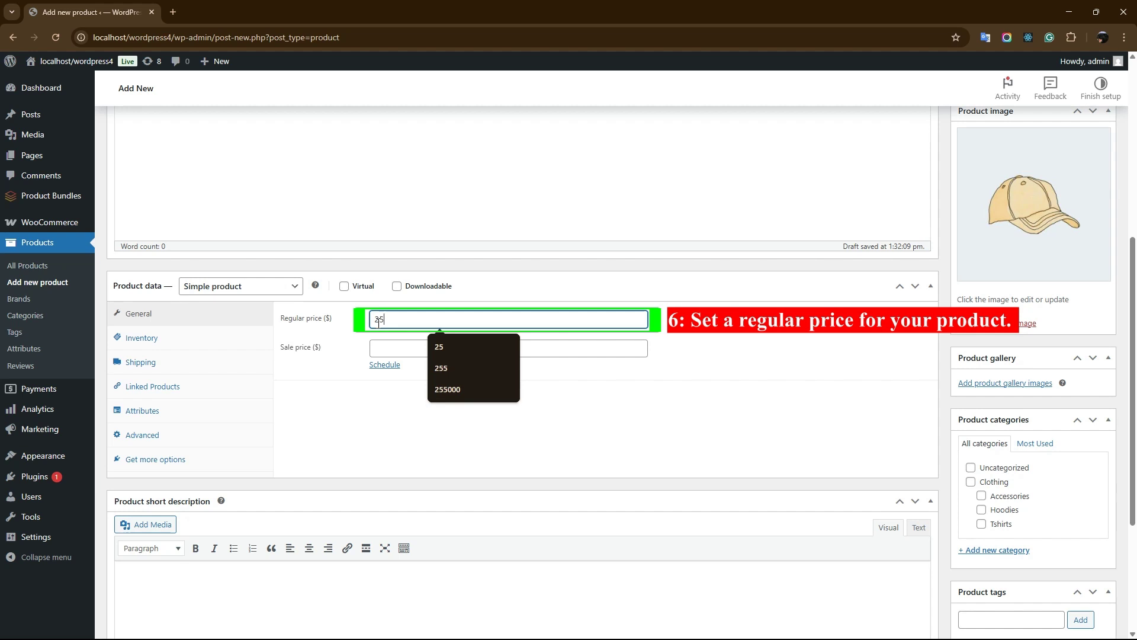
left_click(364, 338)
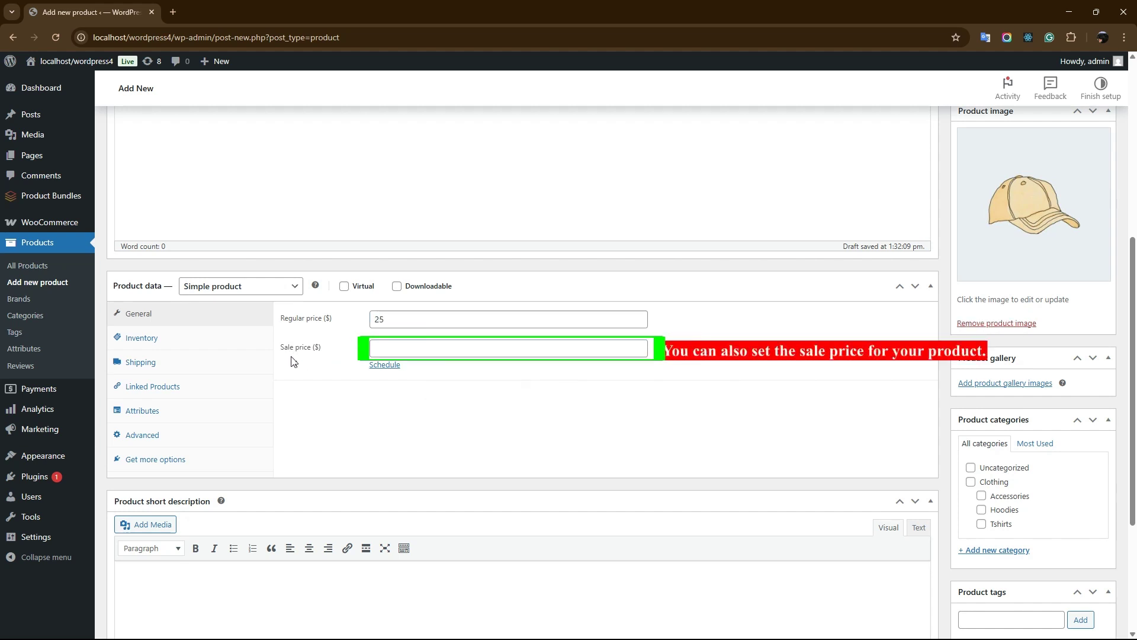
left_click(391, 346)
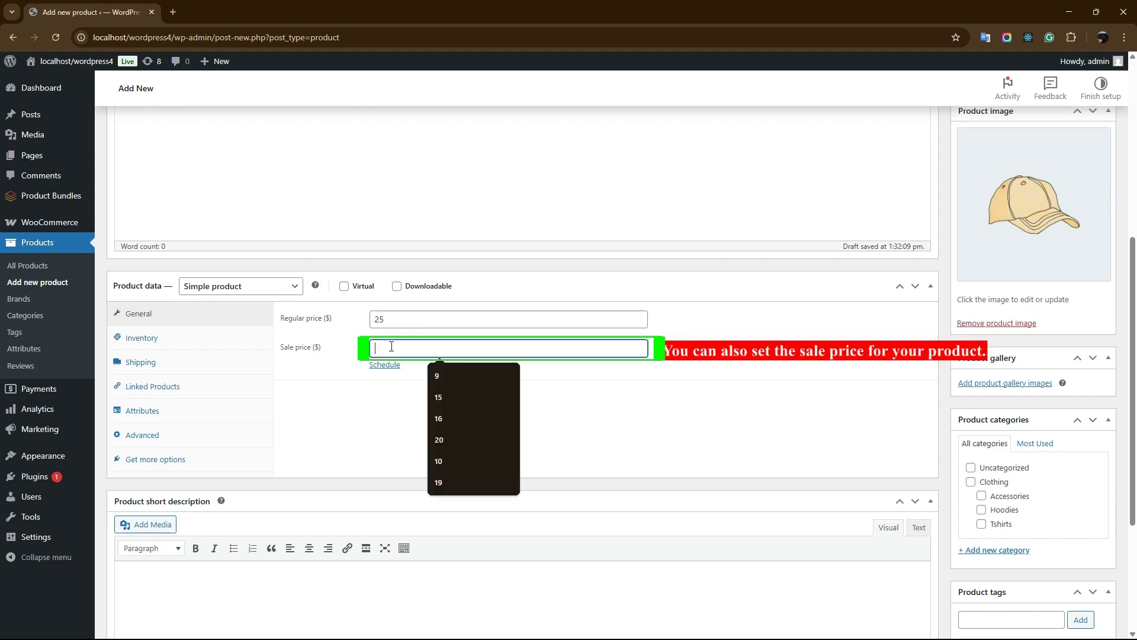
left_click(383, 408)
Publish the Cap product and open its permalink in a new browser tab.
scroll(892, 442, "up", 4)
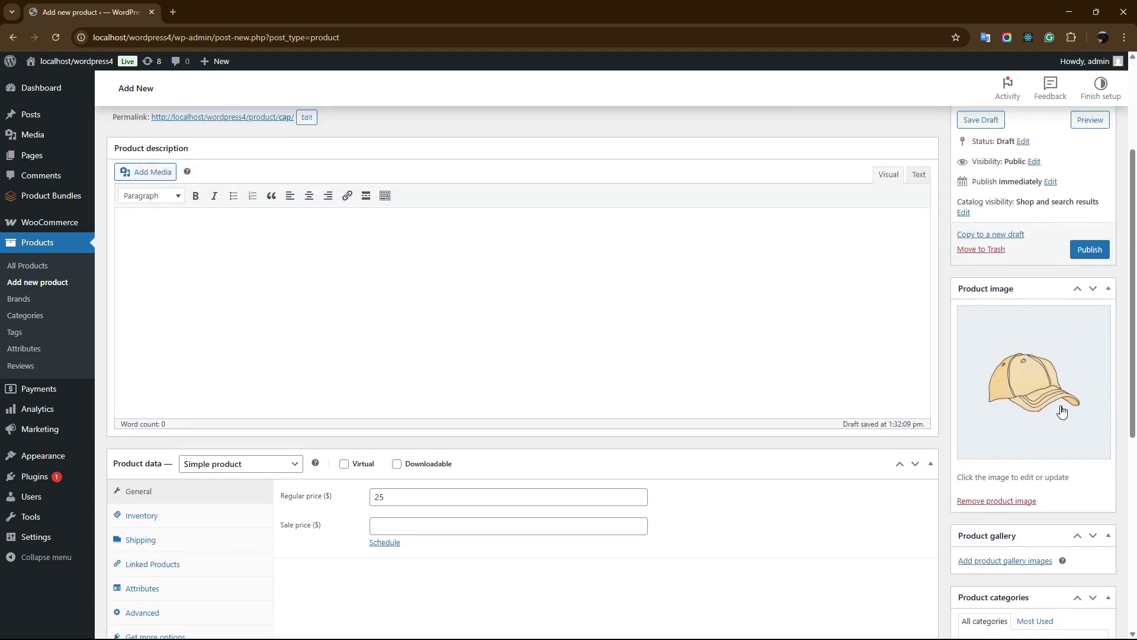
left_click(1099, 311)
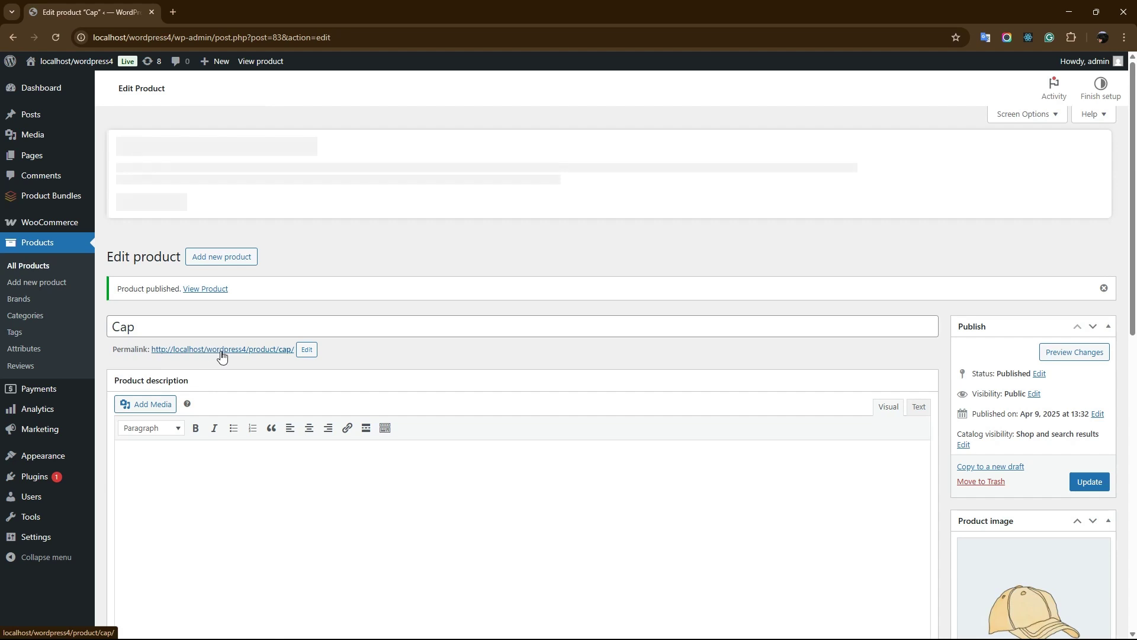
left_click(234, 342, "ctrl")
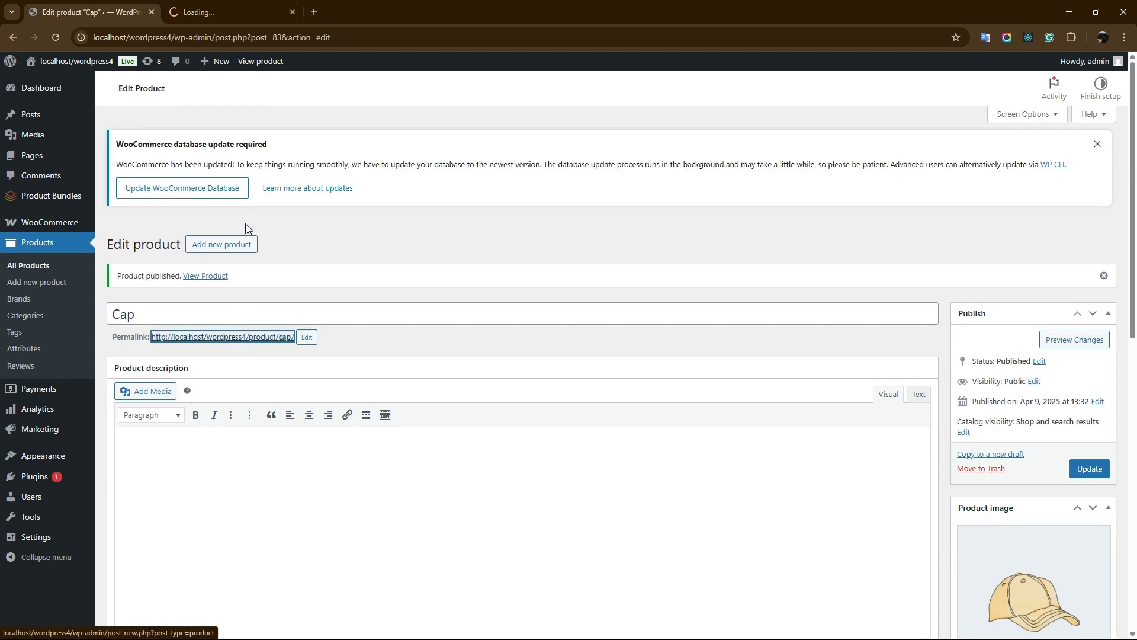
left_click(218, 11)
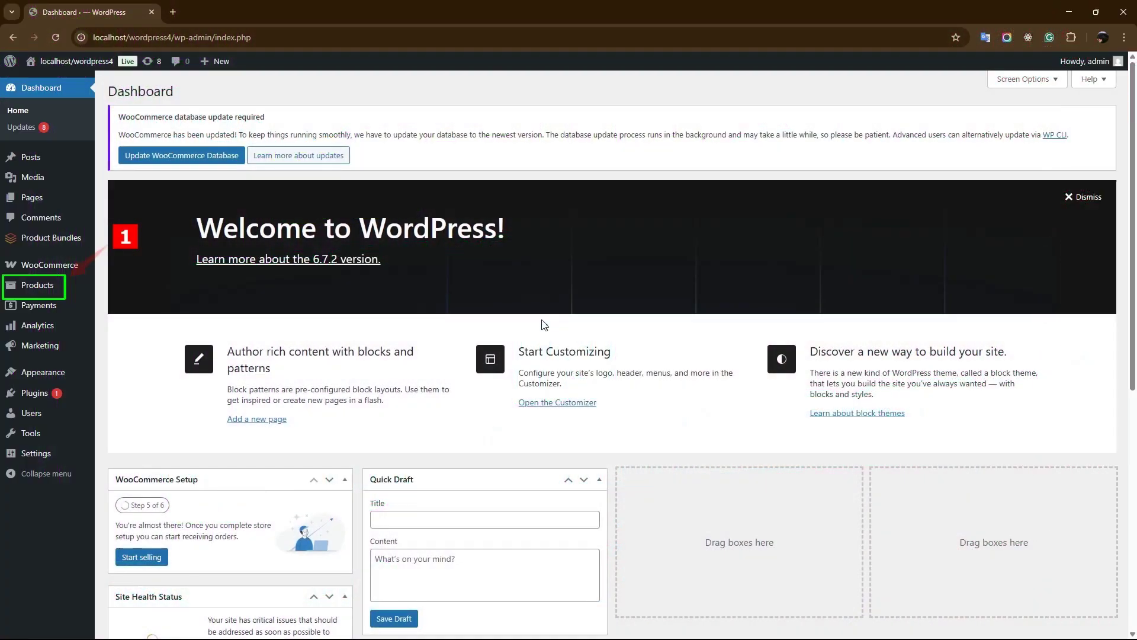
Start another new product and name it "Skin Care Bundle".
mouse_move(37, 286)
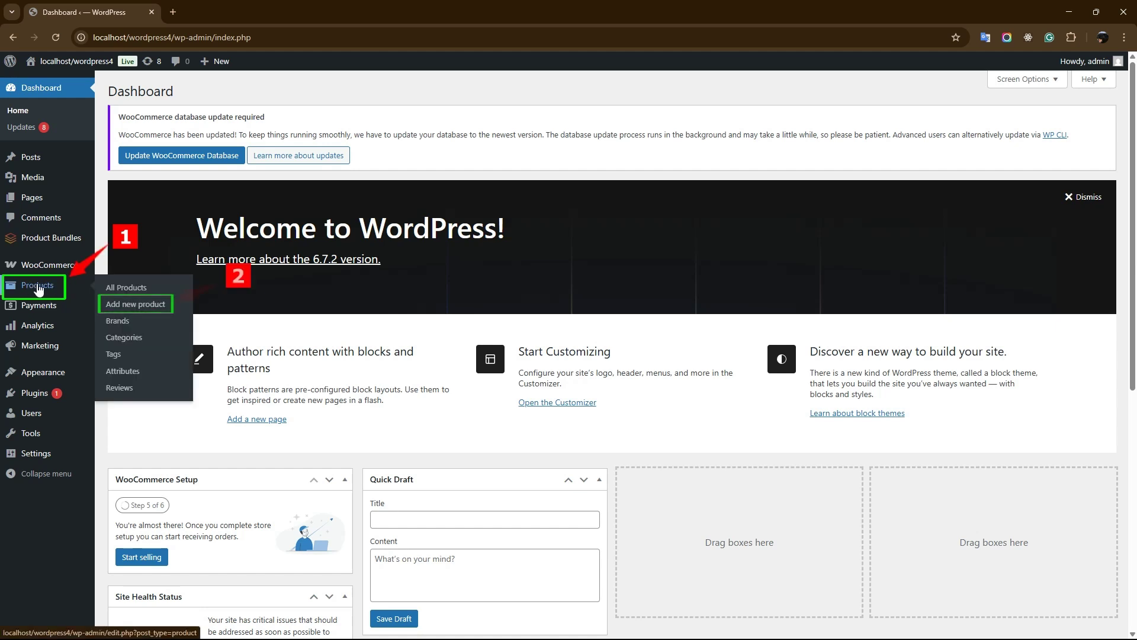
left_click(146, 305)
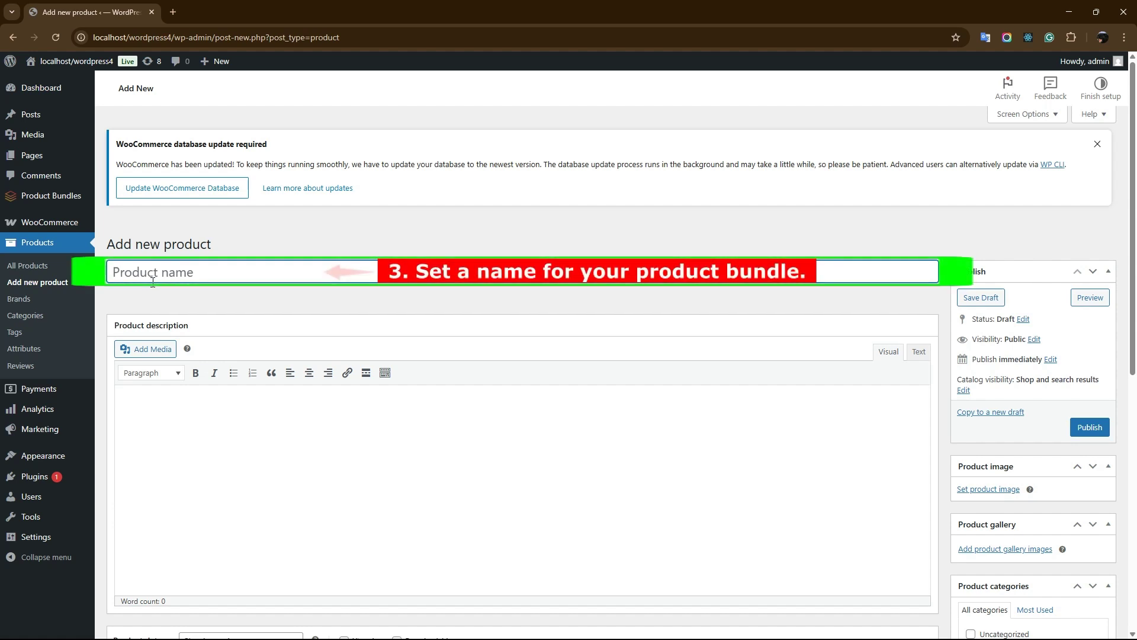
type("Skin Care Bundle")
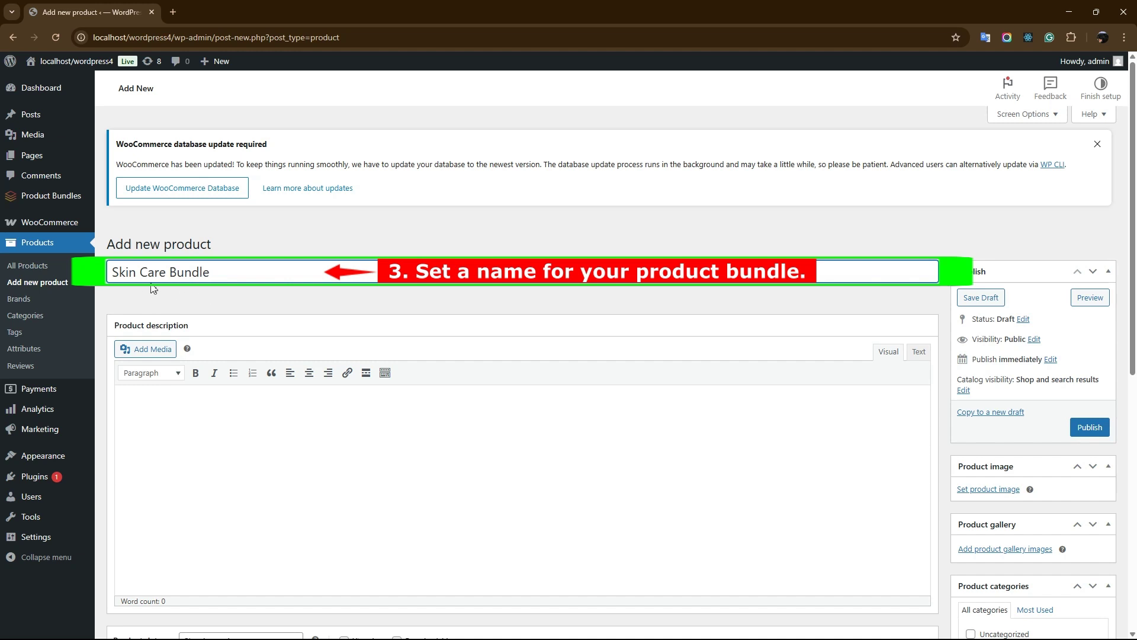
Set the pink skin care cosmetics photo from the media library as the bundle's product image.
scroll(1013, 334, "down", 4)
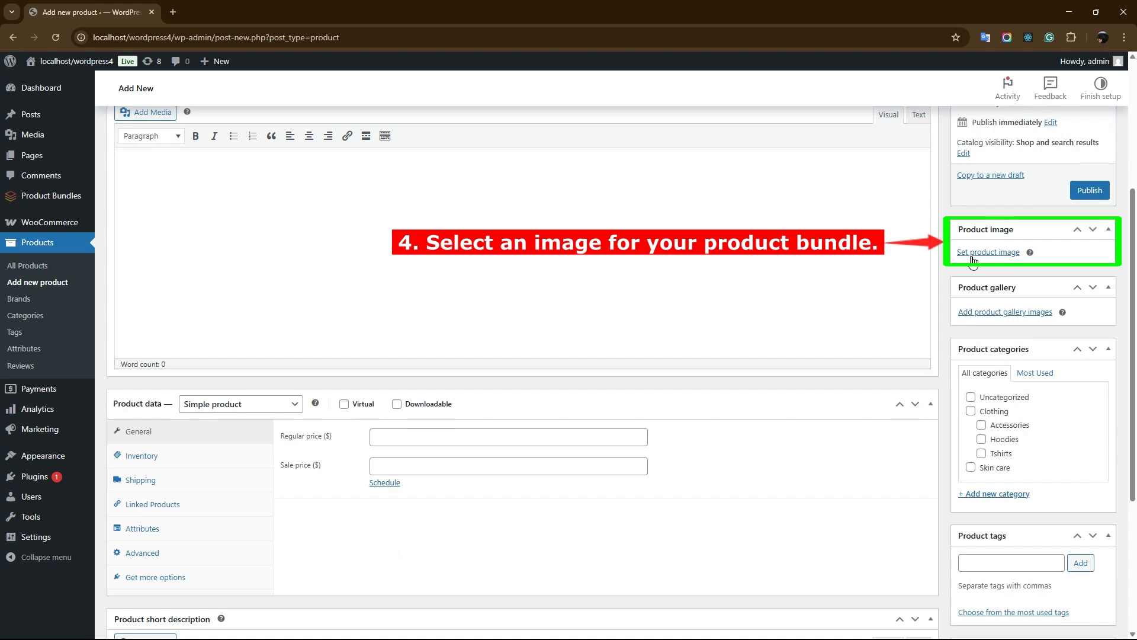
left_click(985, 254)
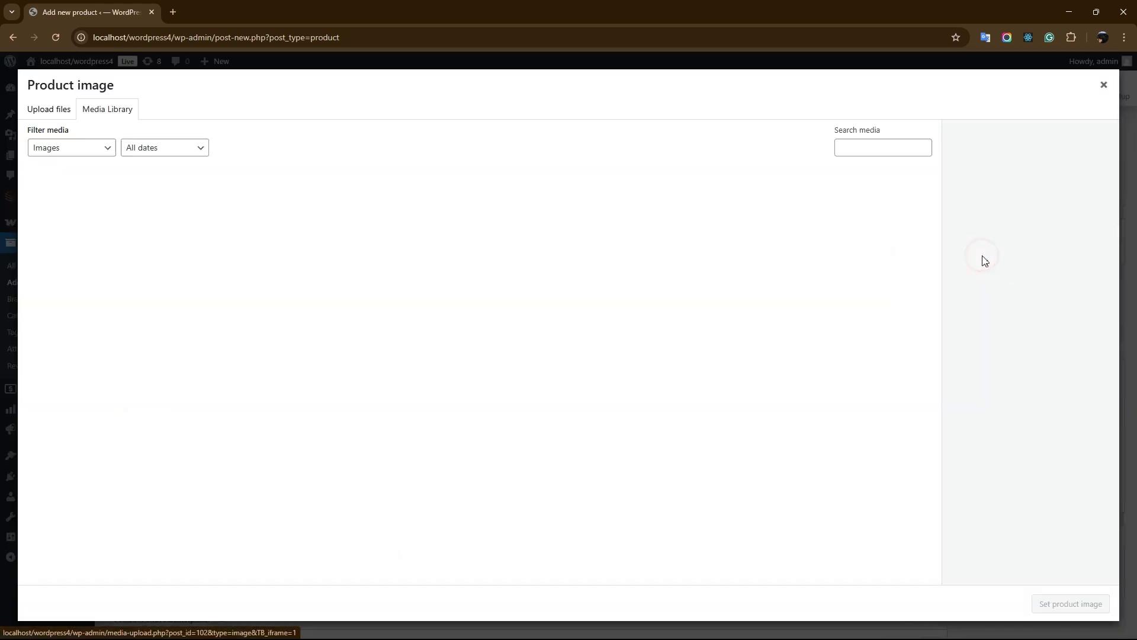
left_click(162, 222)
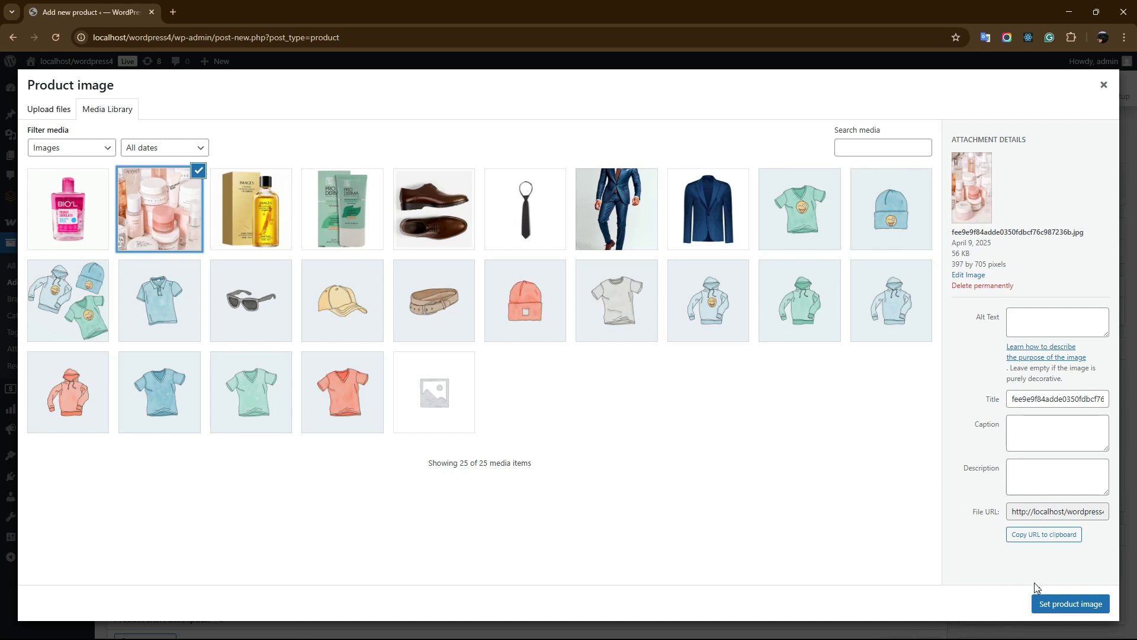
left_click(1060, 603)
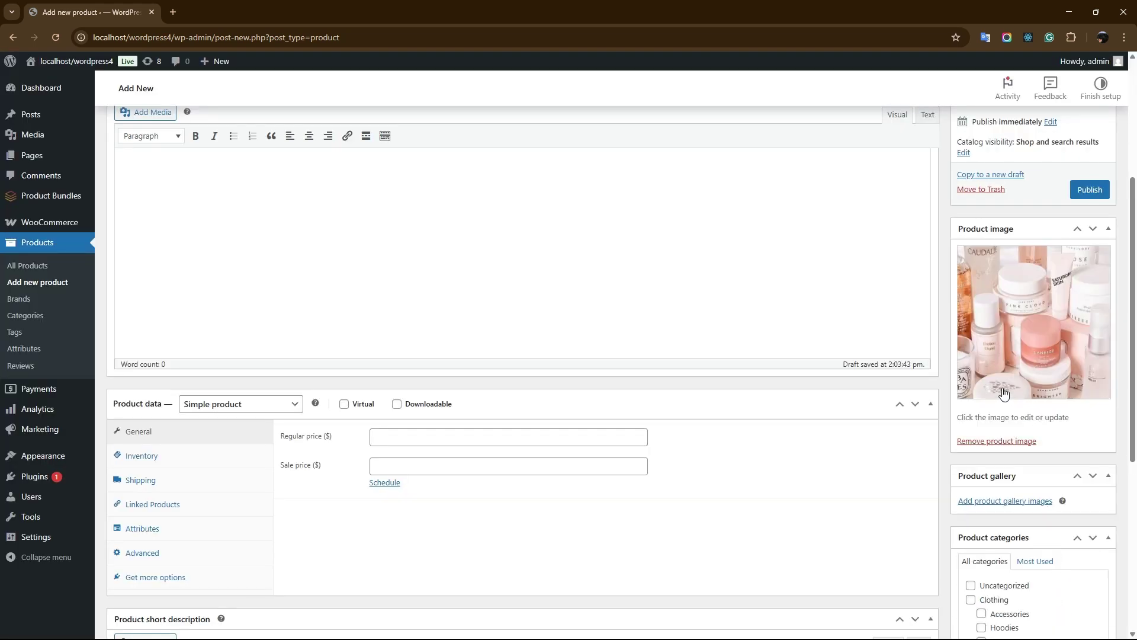
Change the product type of Skin Care Bundle to Product bundle.
scroll(825, 363, "down", 2)
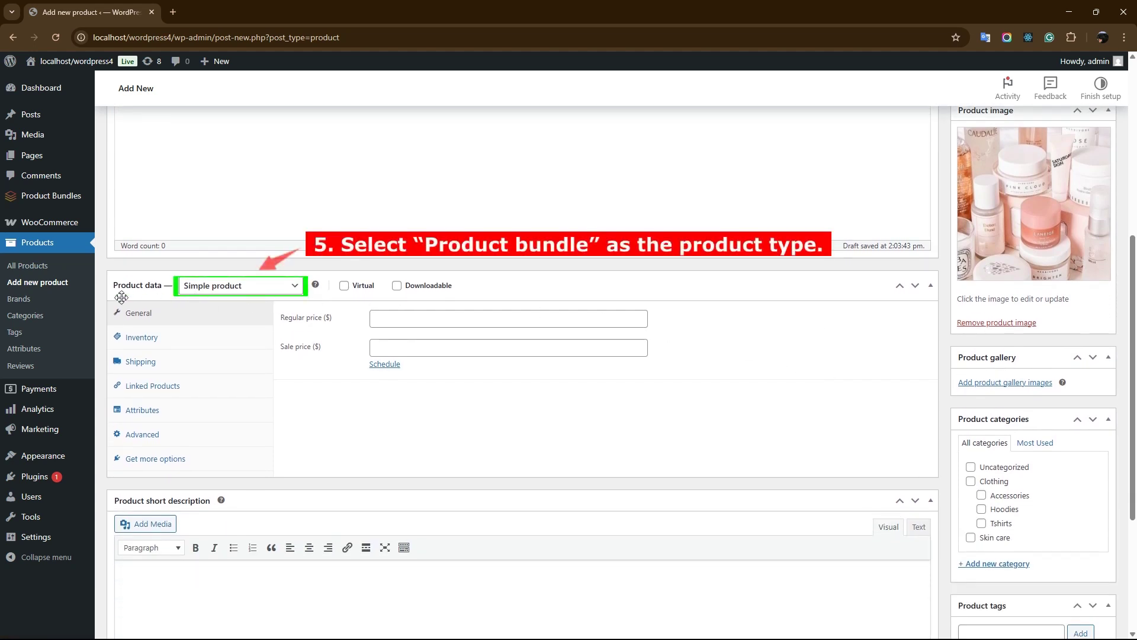
left_click(284, 297)
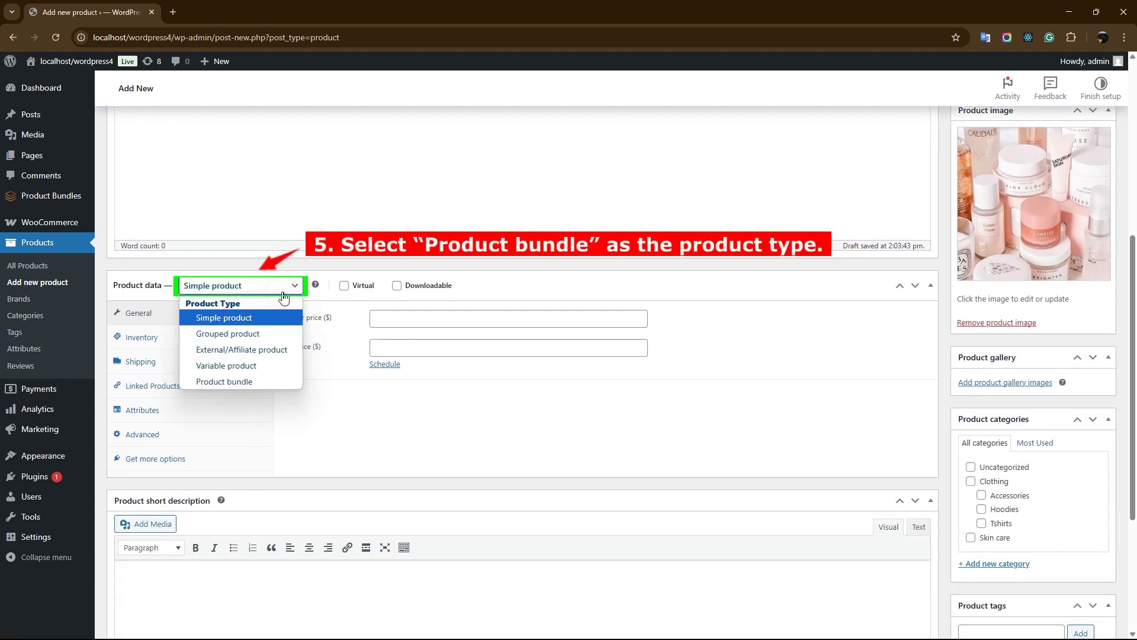
left_click(224, 382)
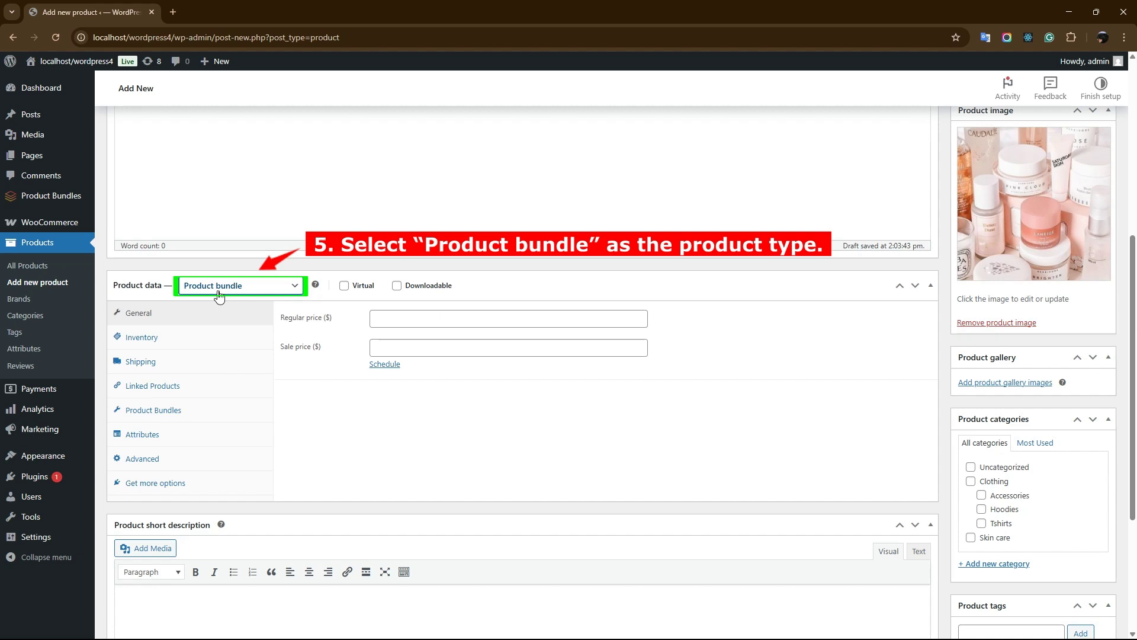
Add a first item to the bundle in the Product Bundles settings and bring its general options into view.
left_click(164, 415)
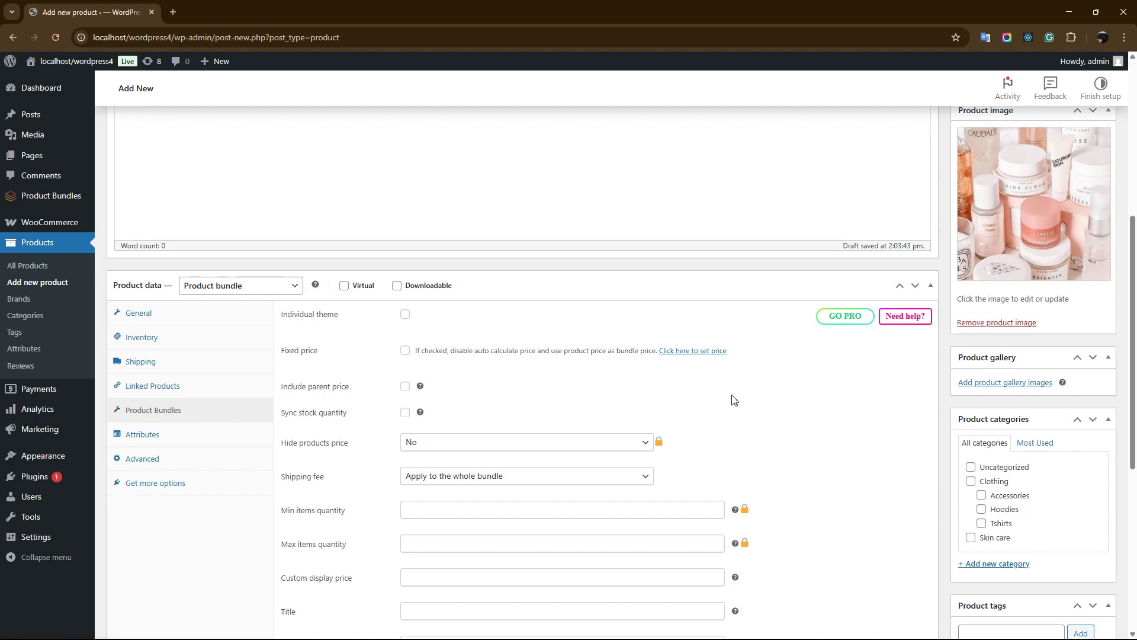
scroll(823, 406, "down", 3)
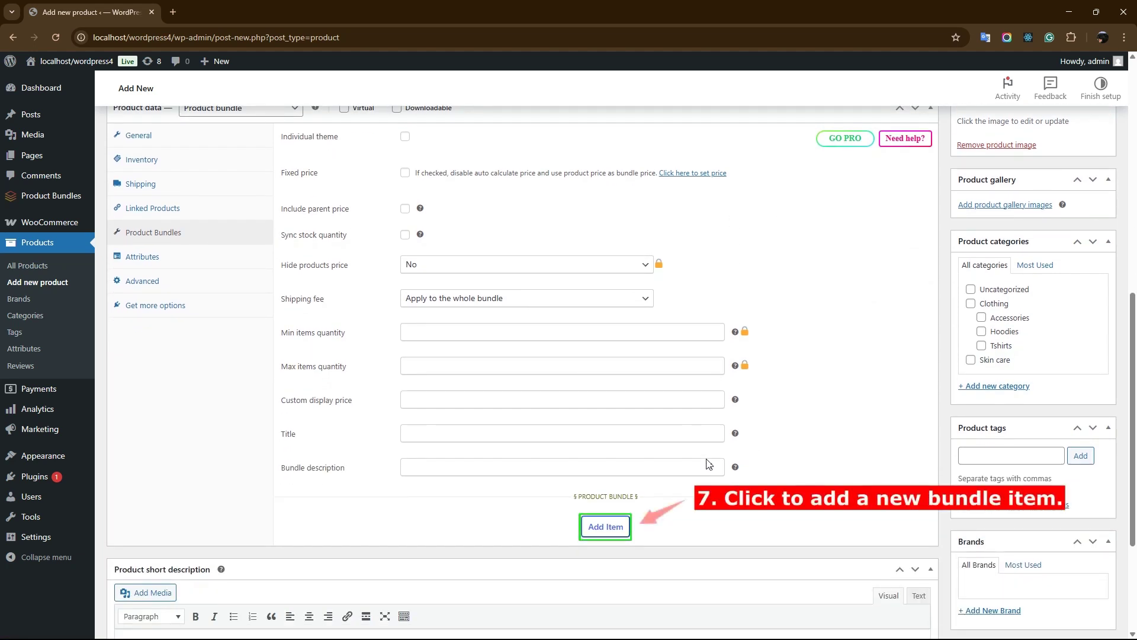
left_click(613, 531)
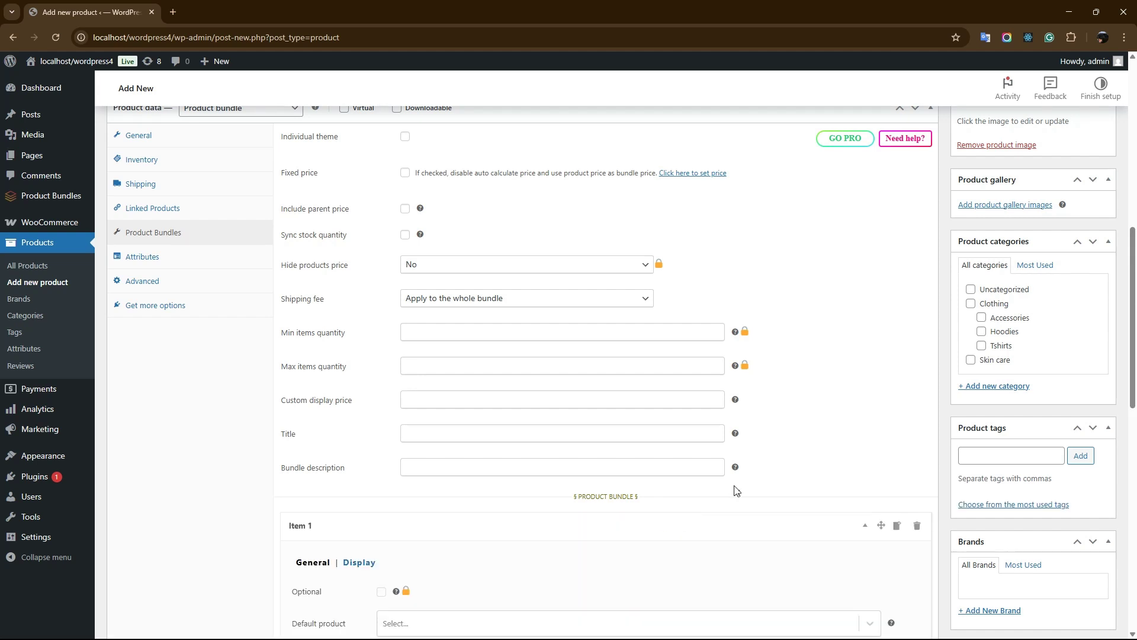
scroll(1112, 306, "down", 7)
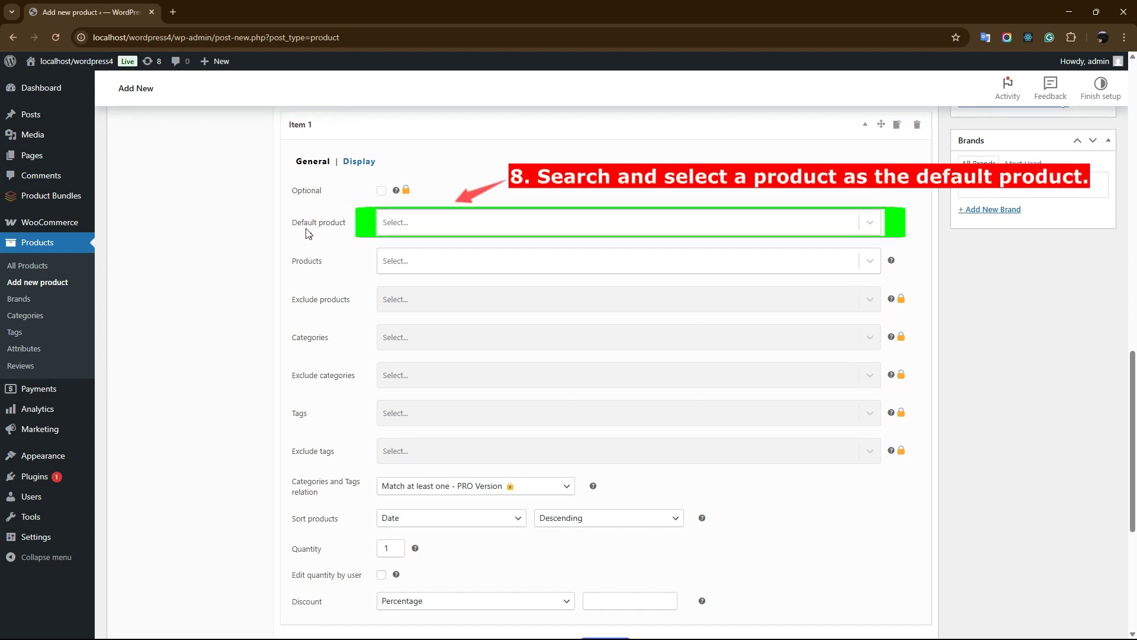
Search for "face" and set Face Moisturizer (#94) as the default product of bundle item 1.
left_click(409, 224)
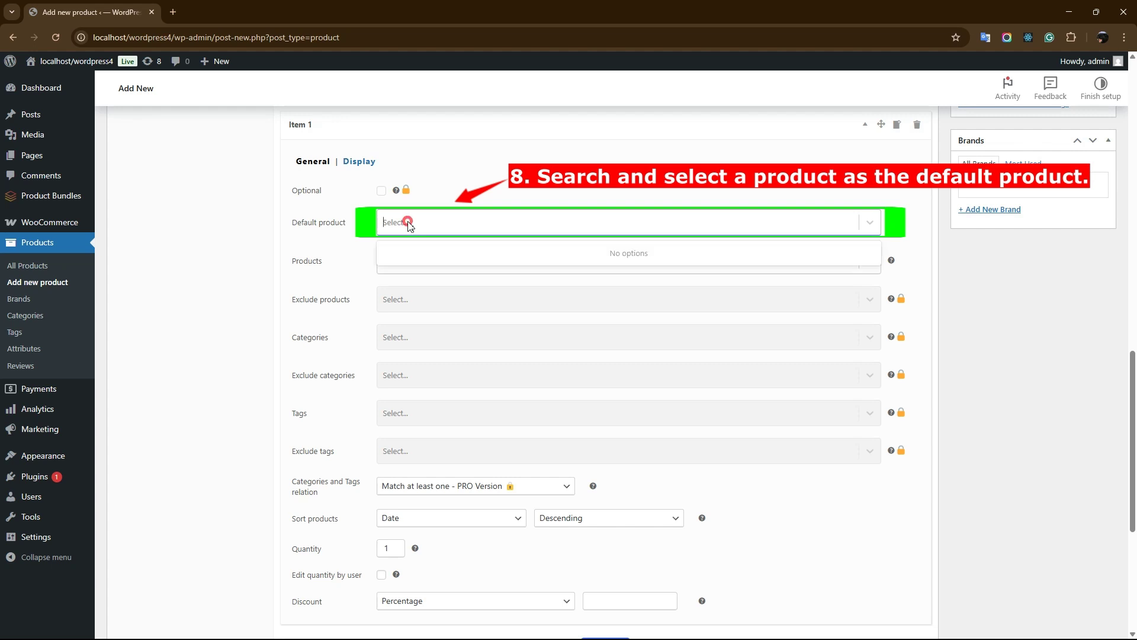
type("face")
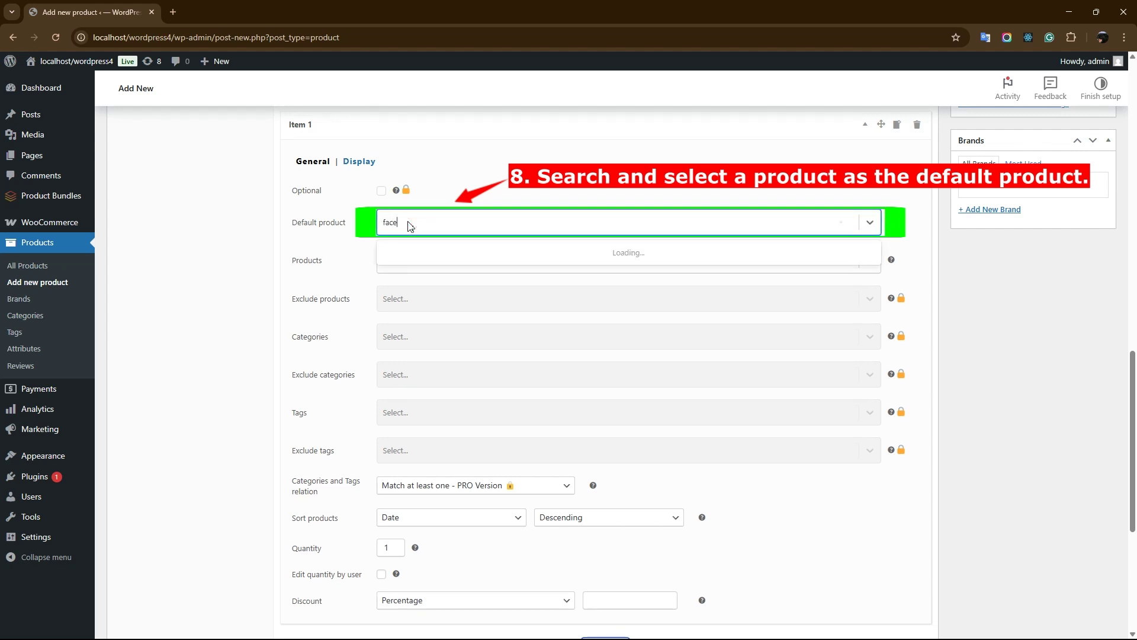
left_click(431, 252)
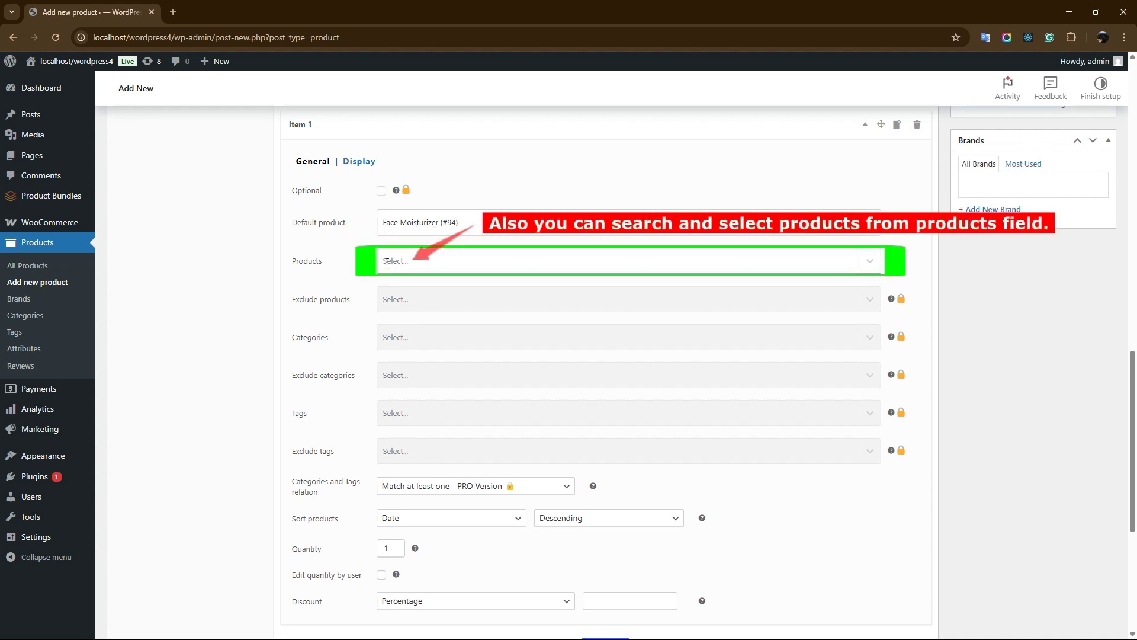
left_click(408, 266)
left_click(352, 266)
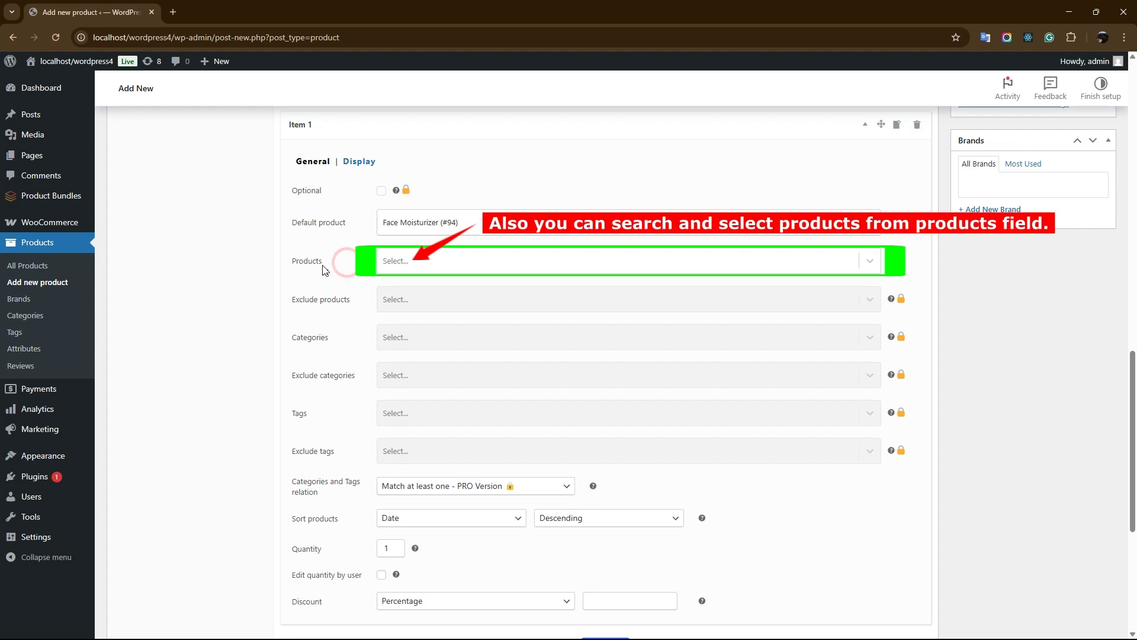
Examine the sort criteria, sort order and default quantity options of bundle item 1.
scroll(361, 280, "down", 2)
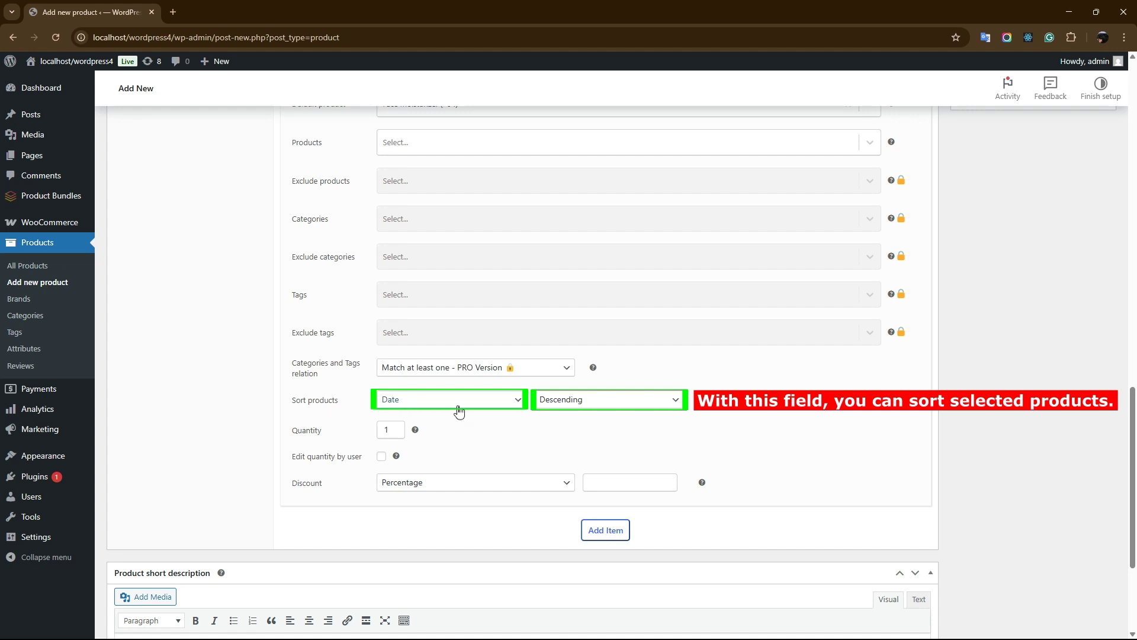
left_click(458, 404)
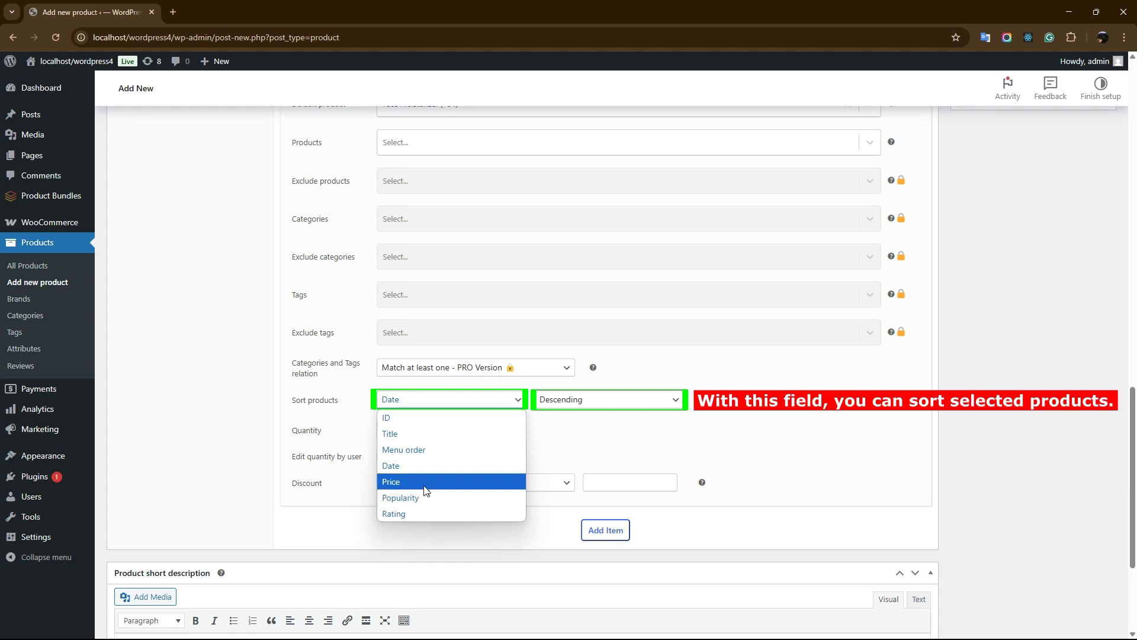
left_click(433, 401)
left_click(589, 398)
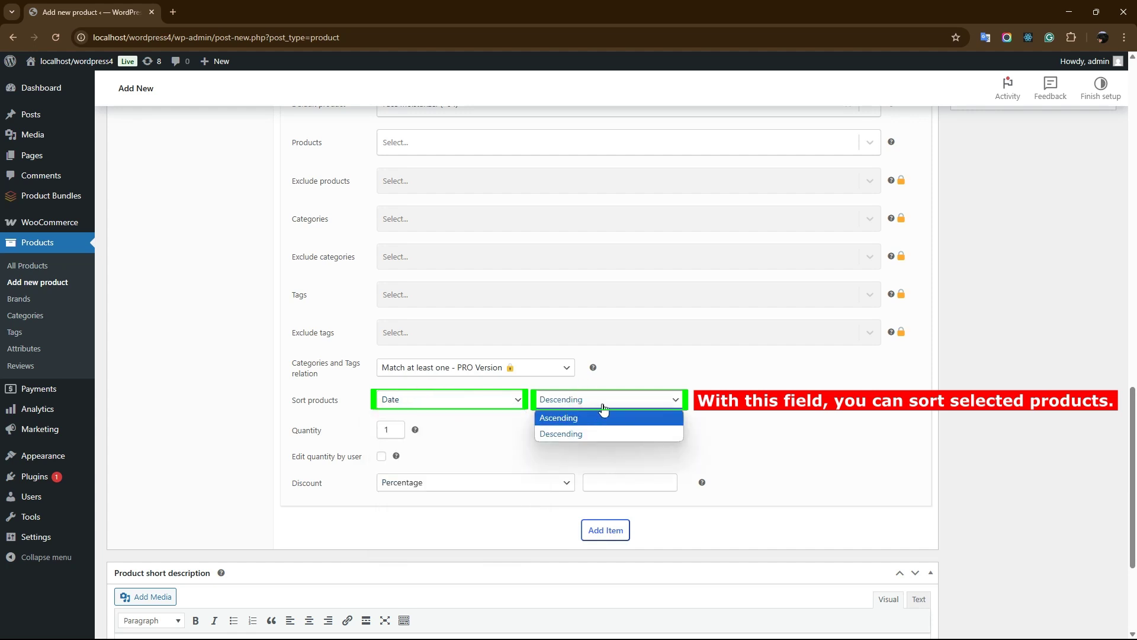
left_click(601, 405)
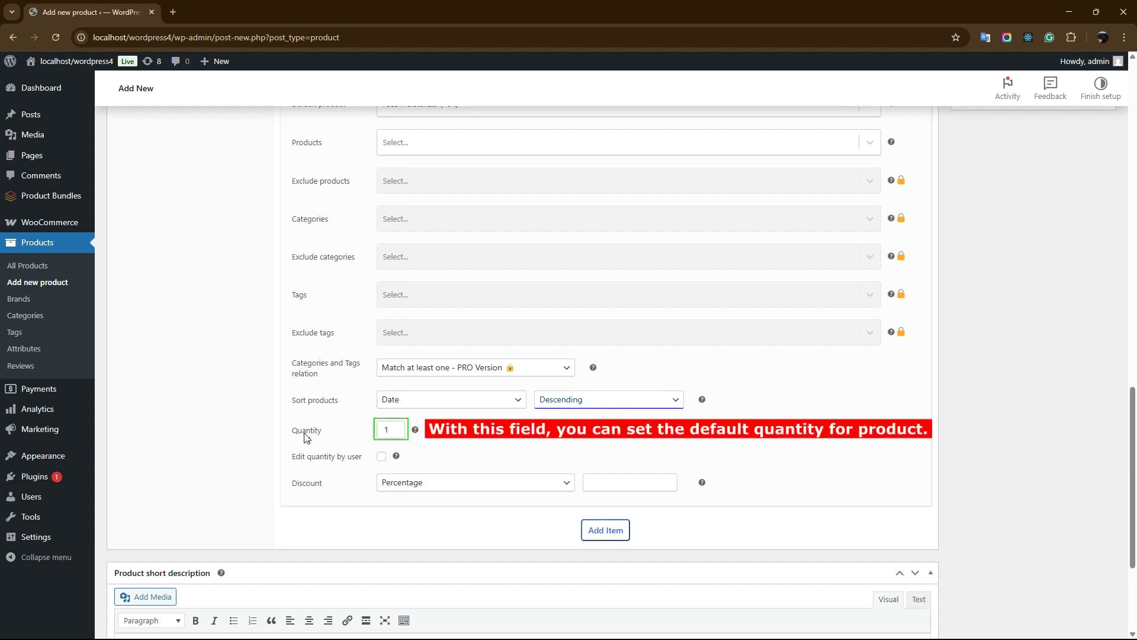
left_click(400, 426)
left_click(401, 434)
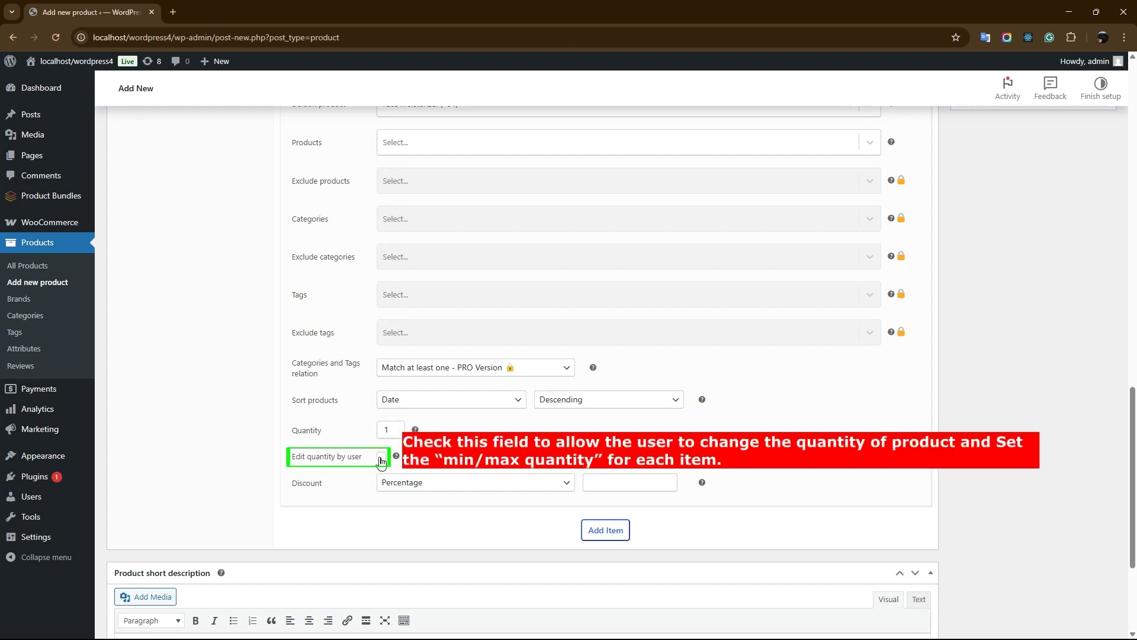
Allow users to edit the quantity of item 1, with a minimum quantity of 1 and no maximum.
left_click(380, 458)
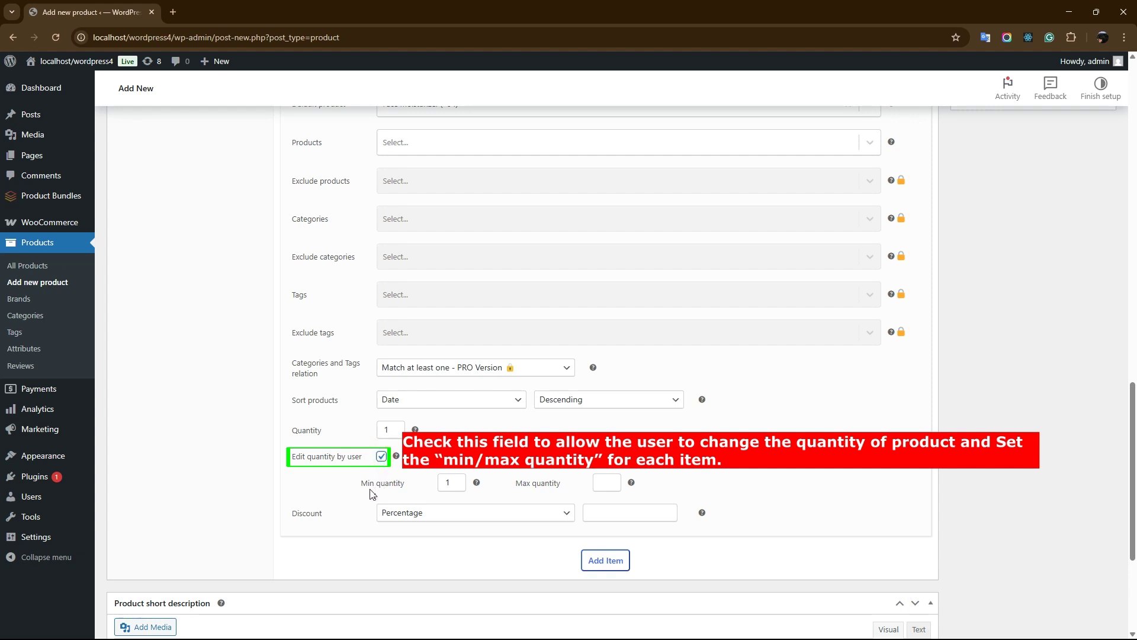
left_click(461, 478)
left_click(461, 479)
left_click(461, 478)
left_click(461, 487)
left_click(462, 487)
left_click(462, 487)
left_click(610, 485)
left_click(612, 499)
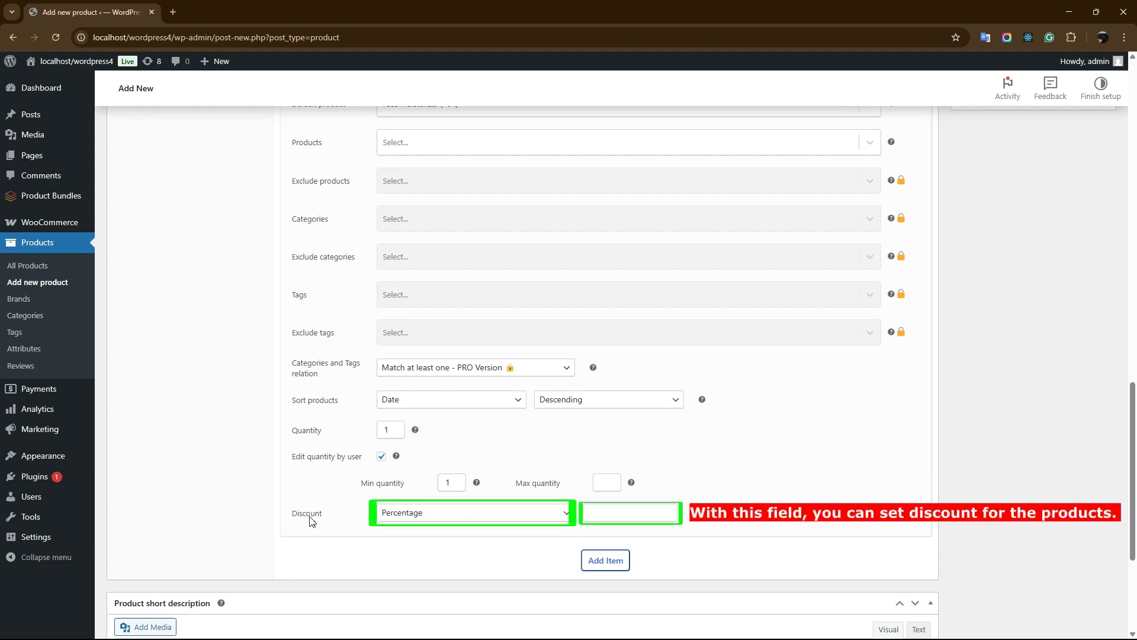
Set a percentage discount of 10 for bundle item 1.
left_click(427, 514)
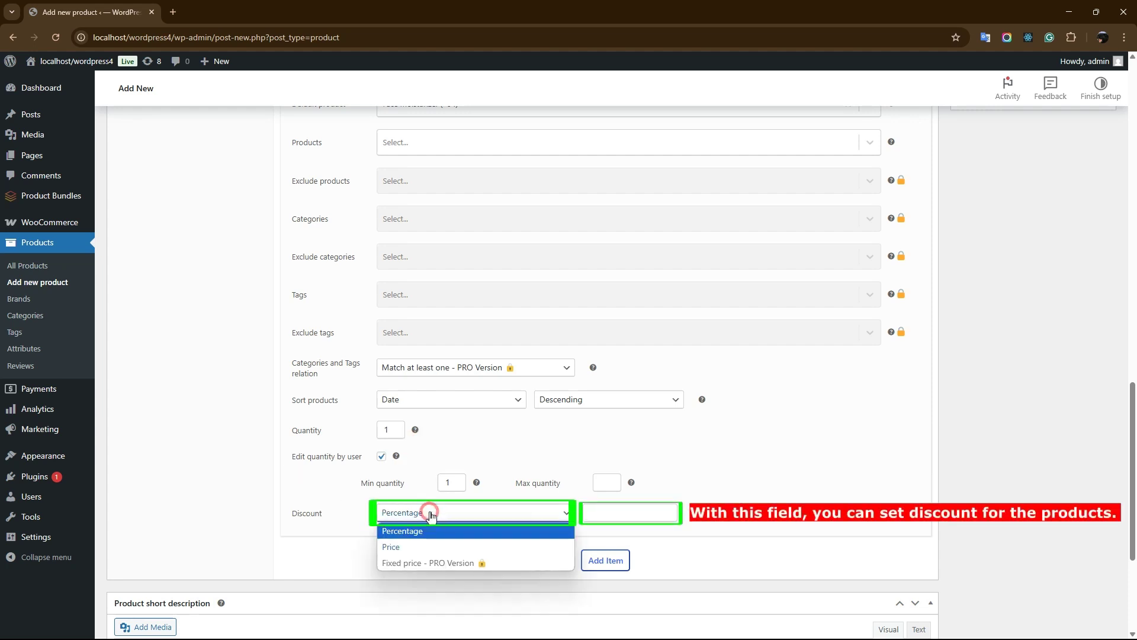
left_click(394, 530)
left_click(598, 514)
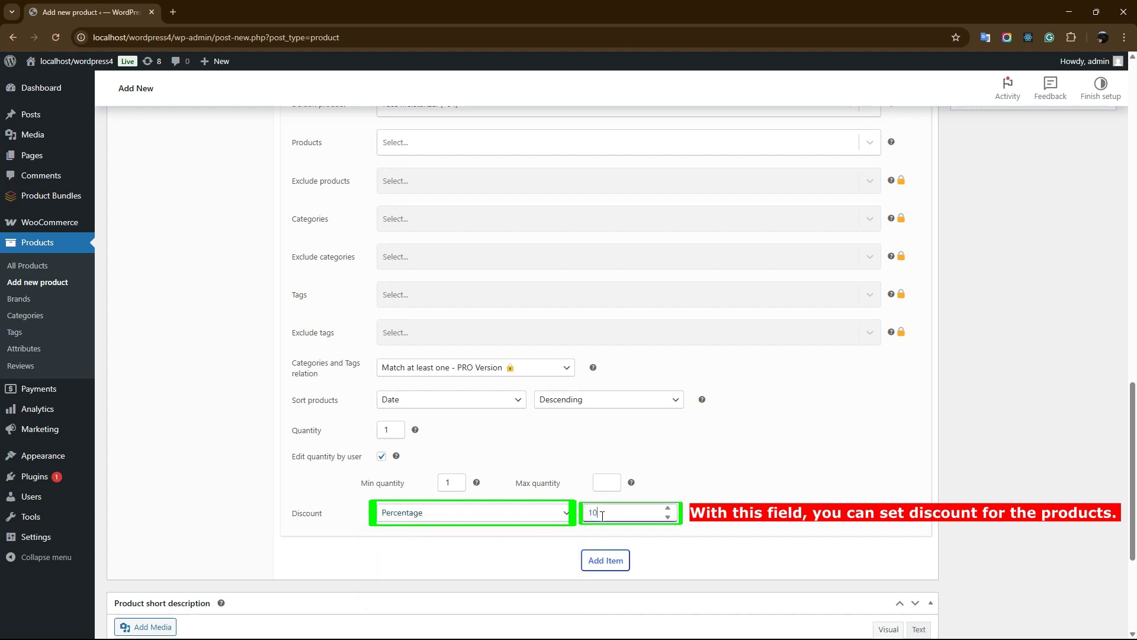
Add a second bundle item and set Face Serum (#96) as its default product.
left_click(595, 567)
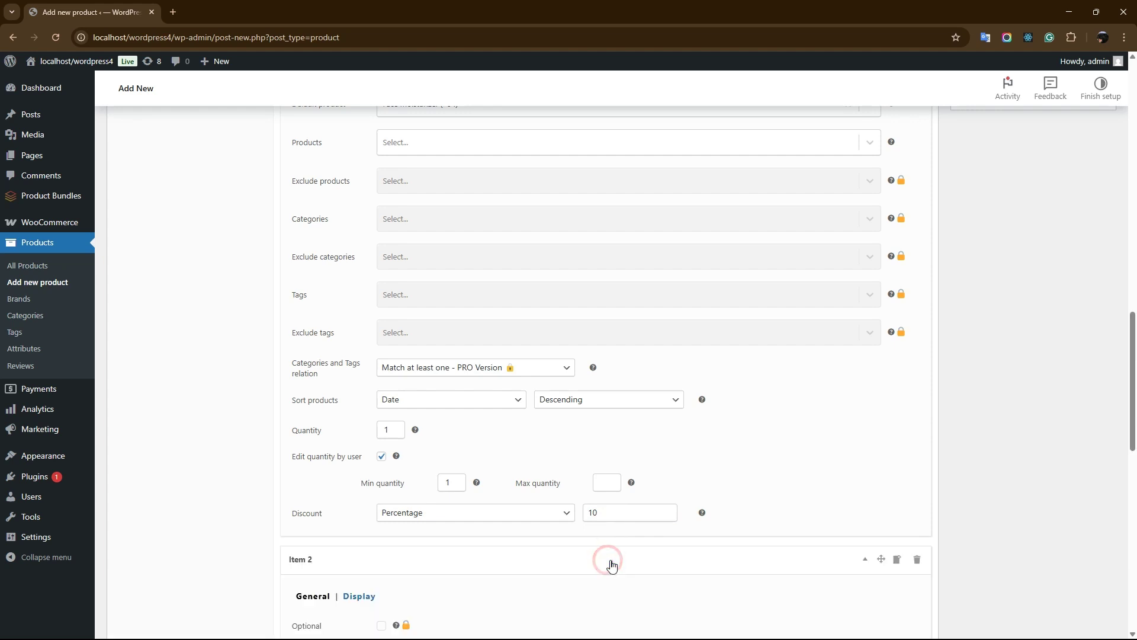
left_click_drag(1131, 363, 1131, 467)
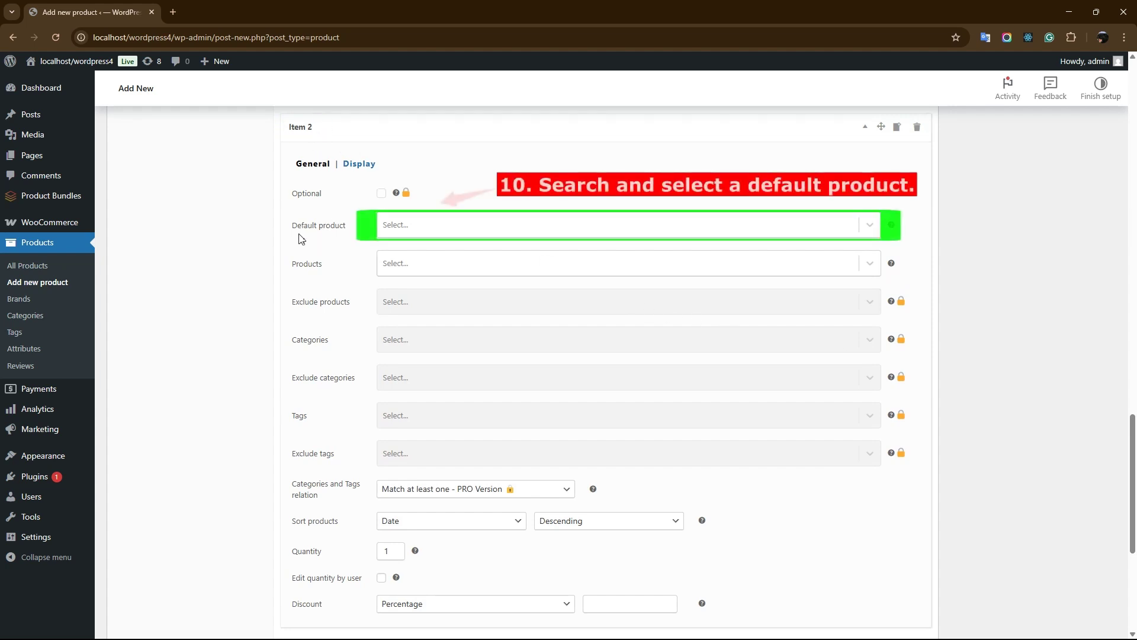
left_click(407, 225)
type("face")
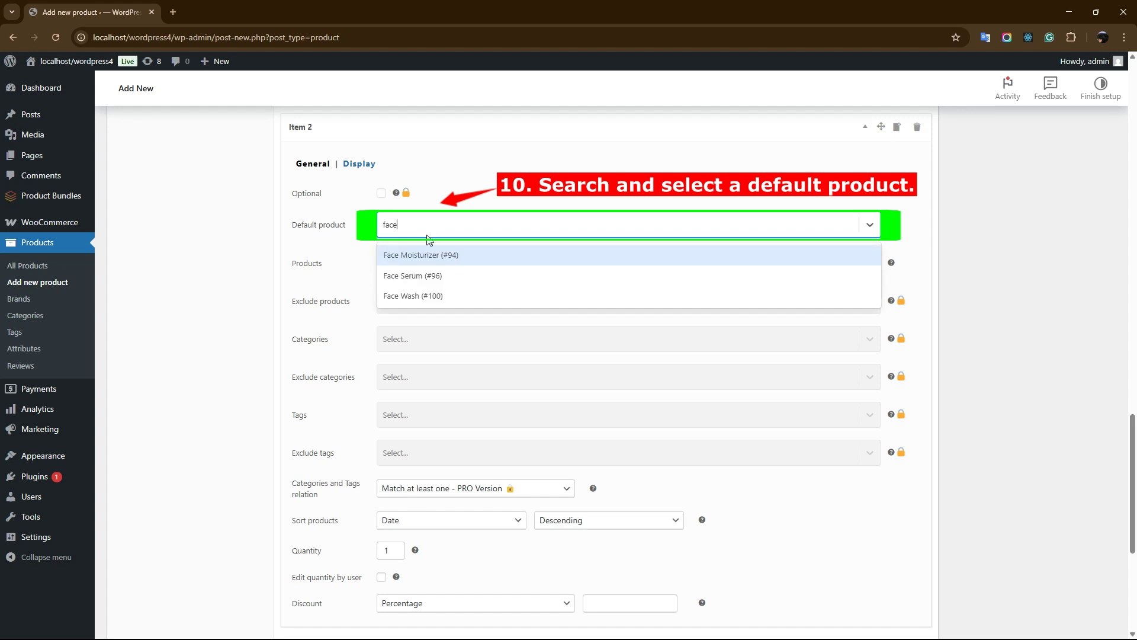
left_click(418, 276)
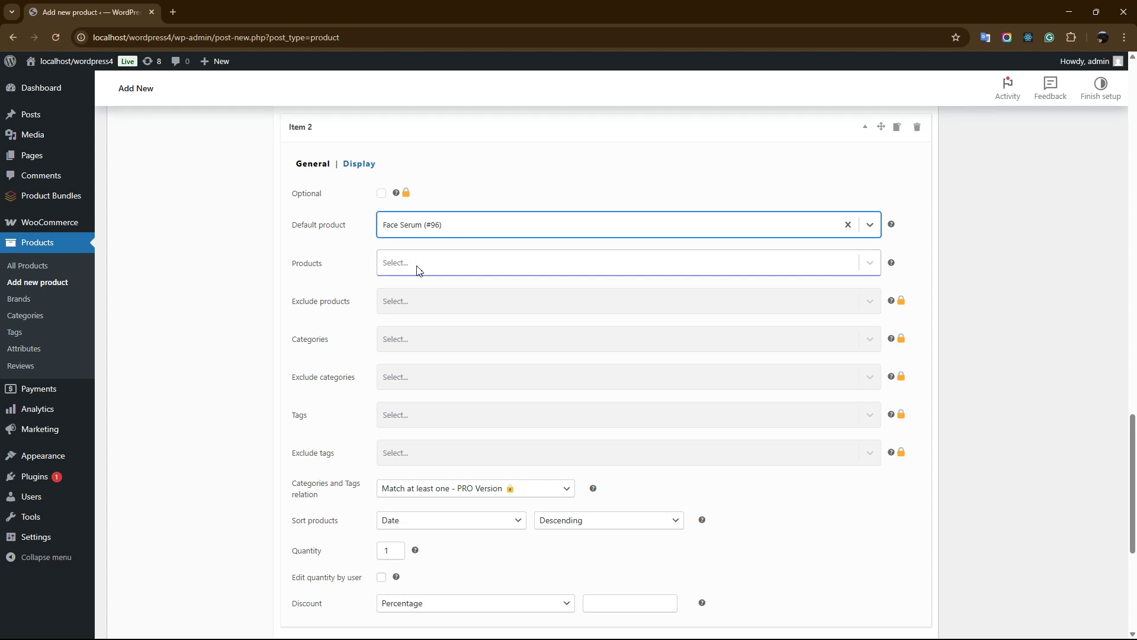
Allow users to edit the quantity of item 2 and give it a percentage discount of 5.
scroll(421, 277, "down", 1)
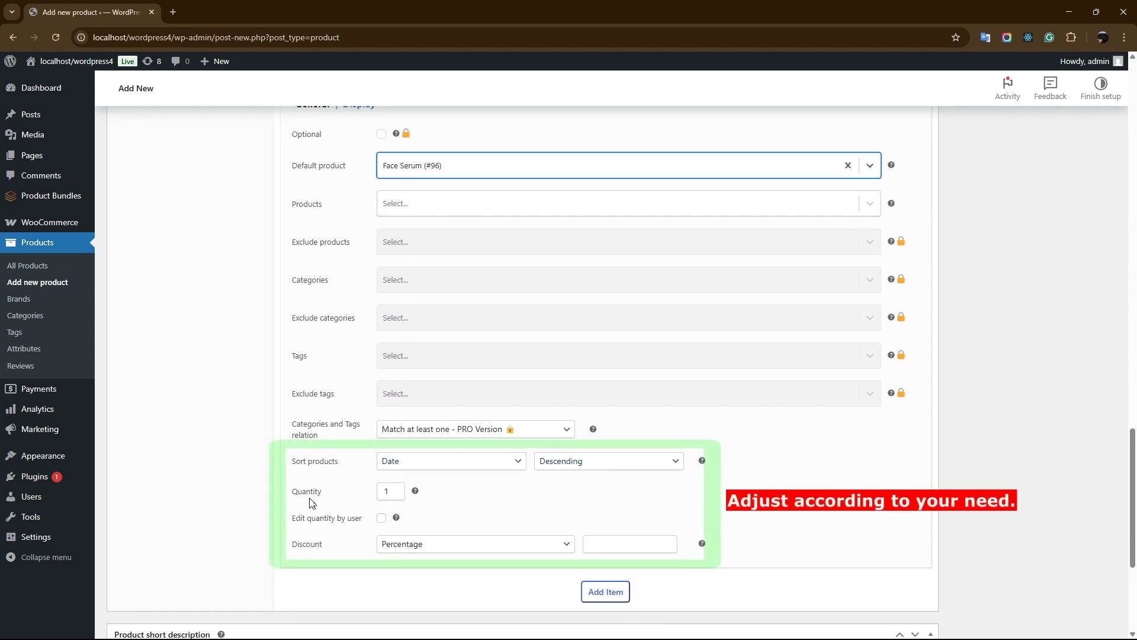
left_click(382, 521)
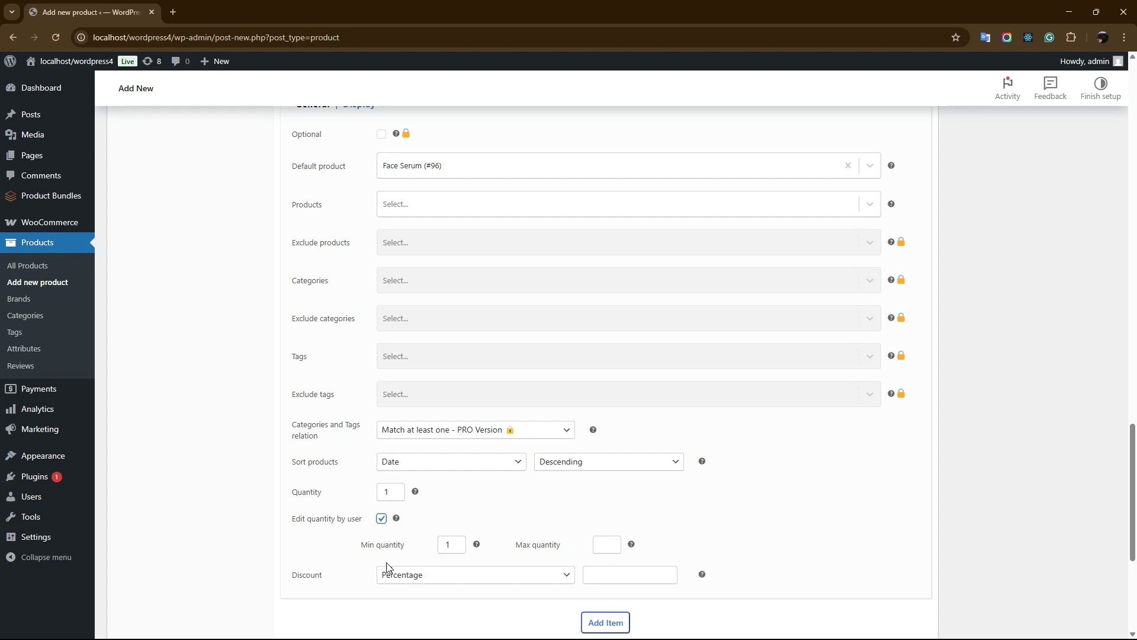
left_click(617, 574)
left_click(611, 587)
Add a third bundle item and set Face Wash (#100) as its default product.
scroll(604, 629, "down", 2)
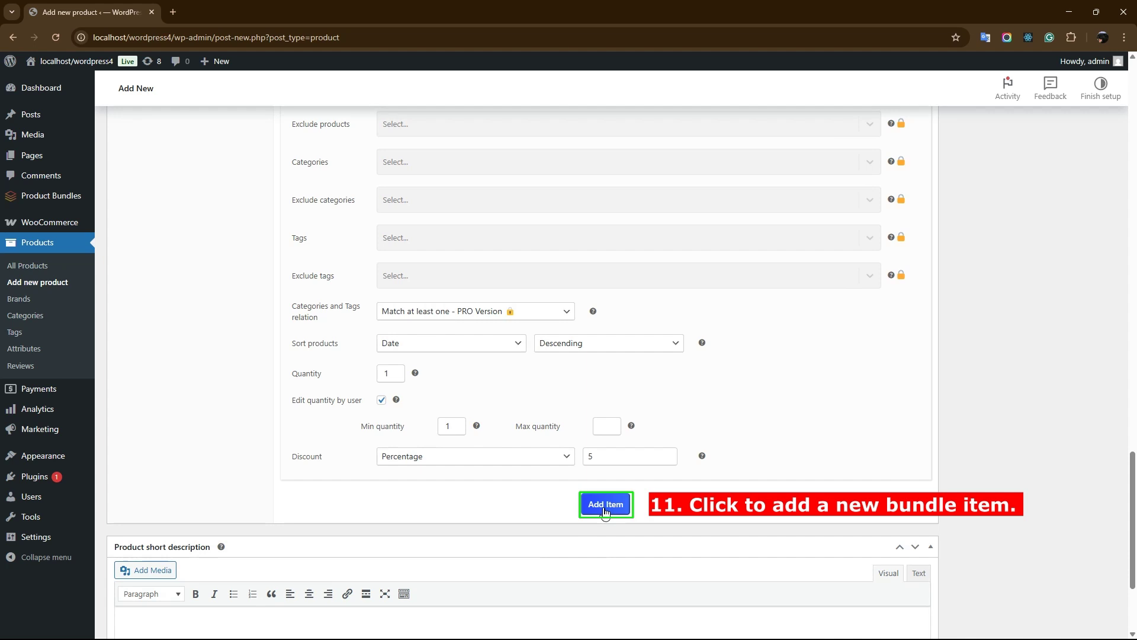
left_click(605, 509)
left_click_drag(1132, 391, 1134, 471)
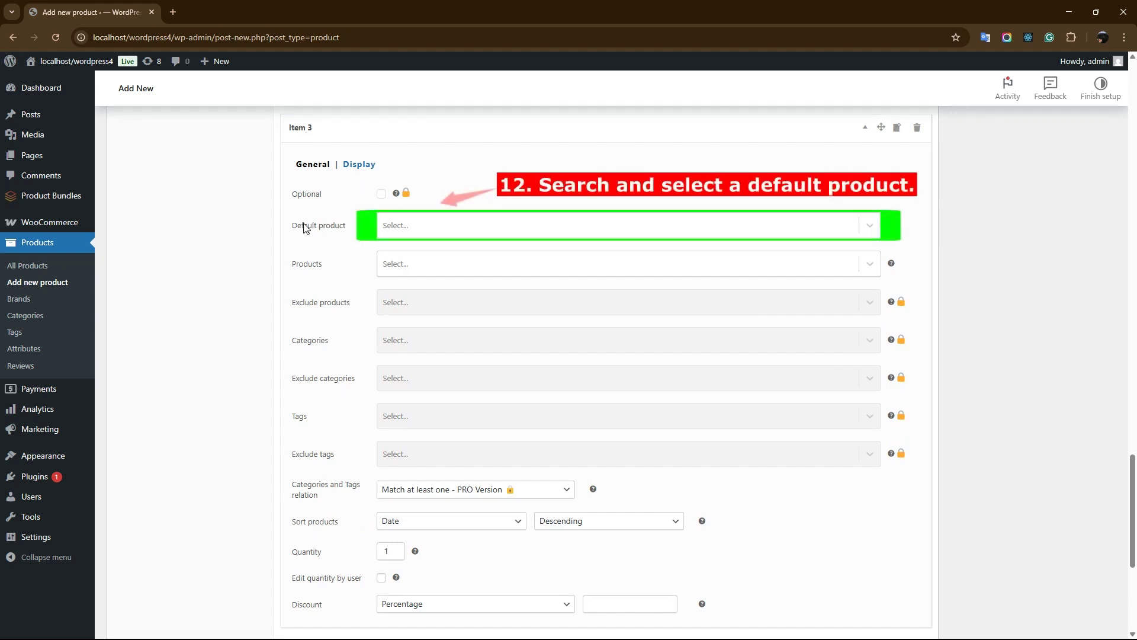
left_click(405, 230)
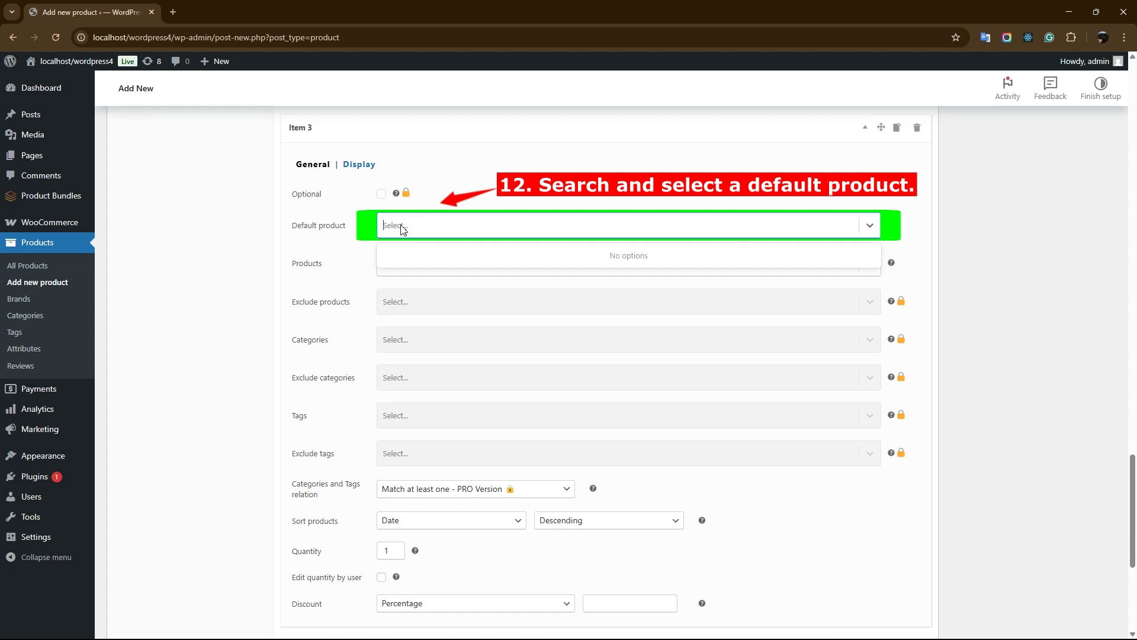
type("face")
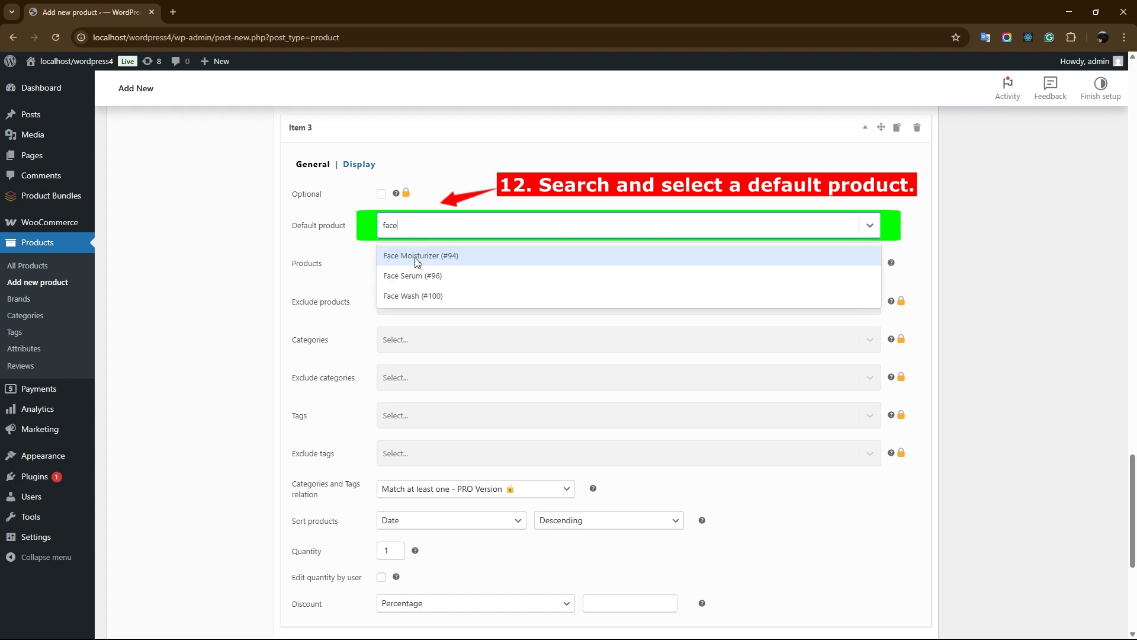
left_click(421, 296)
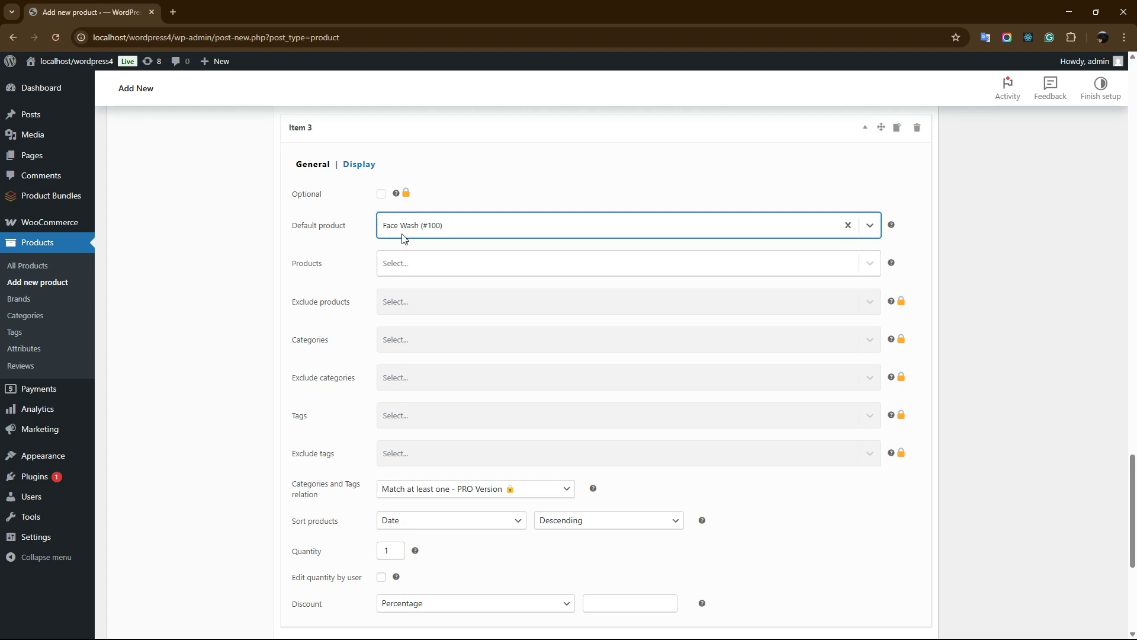
Allow users to edit the quantity of item 3 and give it a percentage discount of 5.
scroll(379, 331, "down", 1)
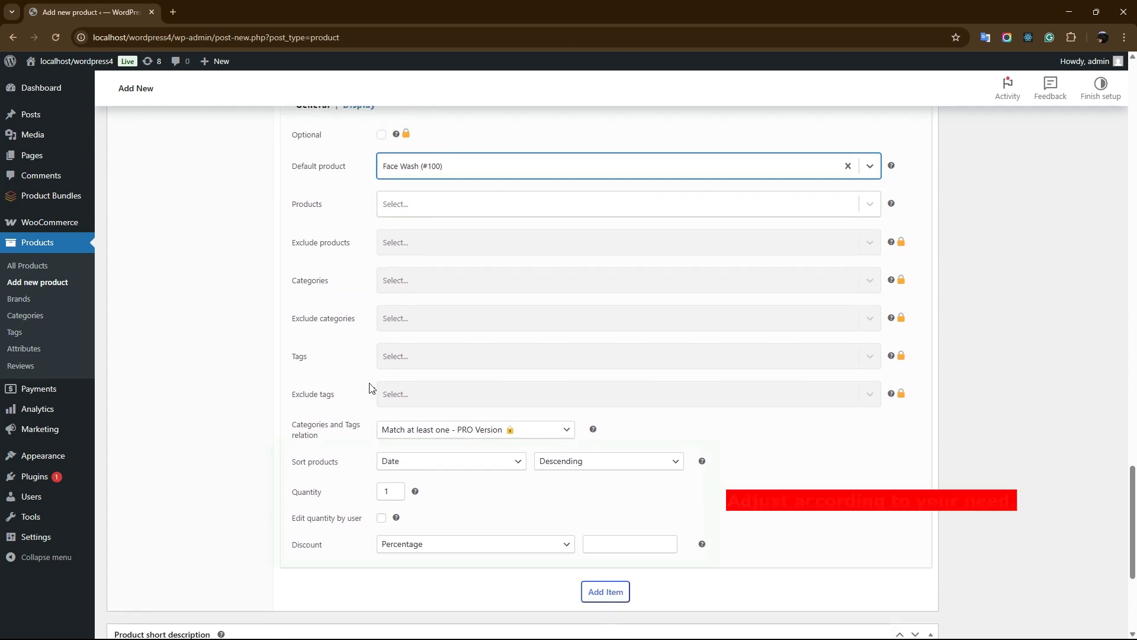
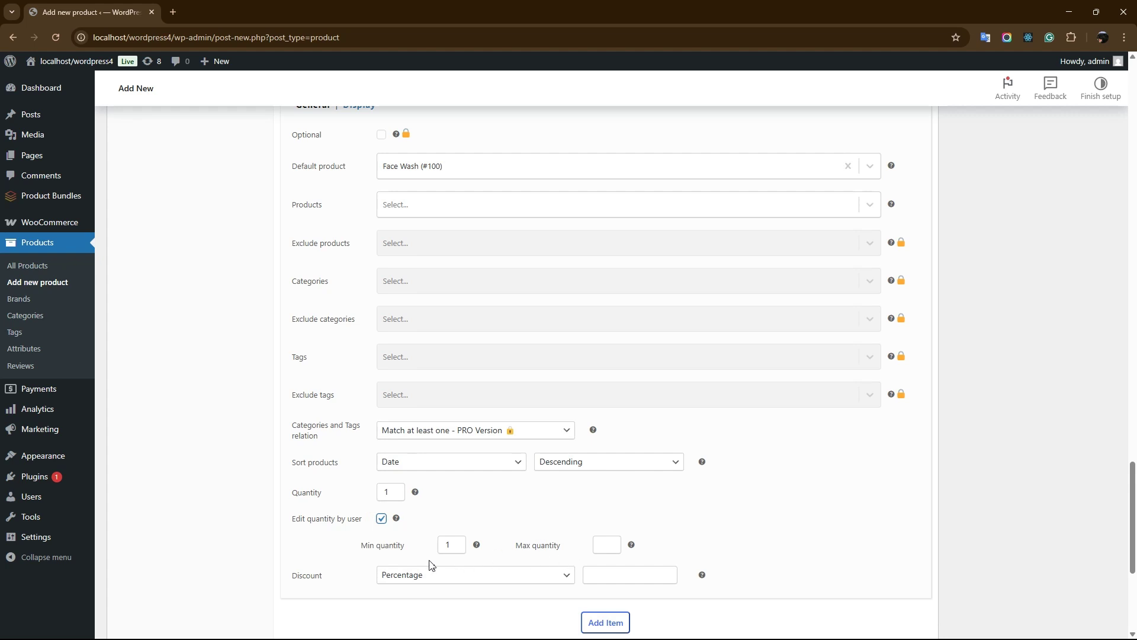
left_click(607, 572)
left_click(600, 588)
Examine the display options of item 3, including title, short description, selection title, list title, modal header title and default image.
scroll(505, 492, "up", 1)
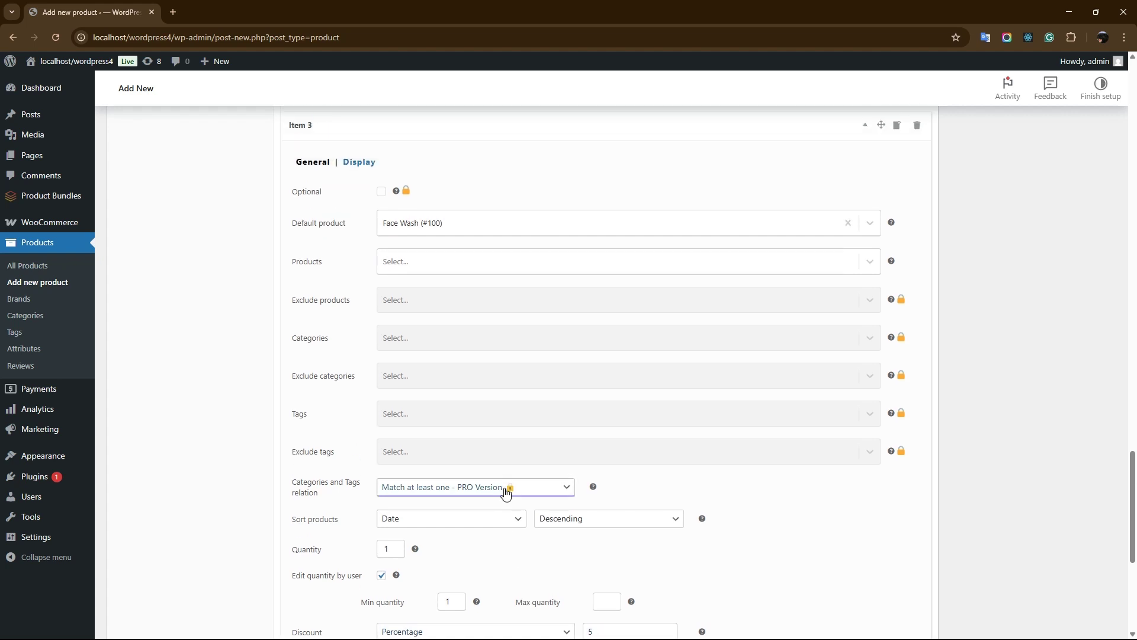
left_click(358, 165)
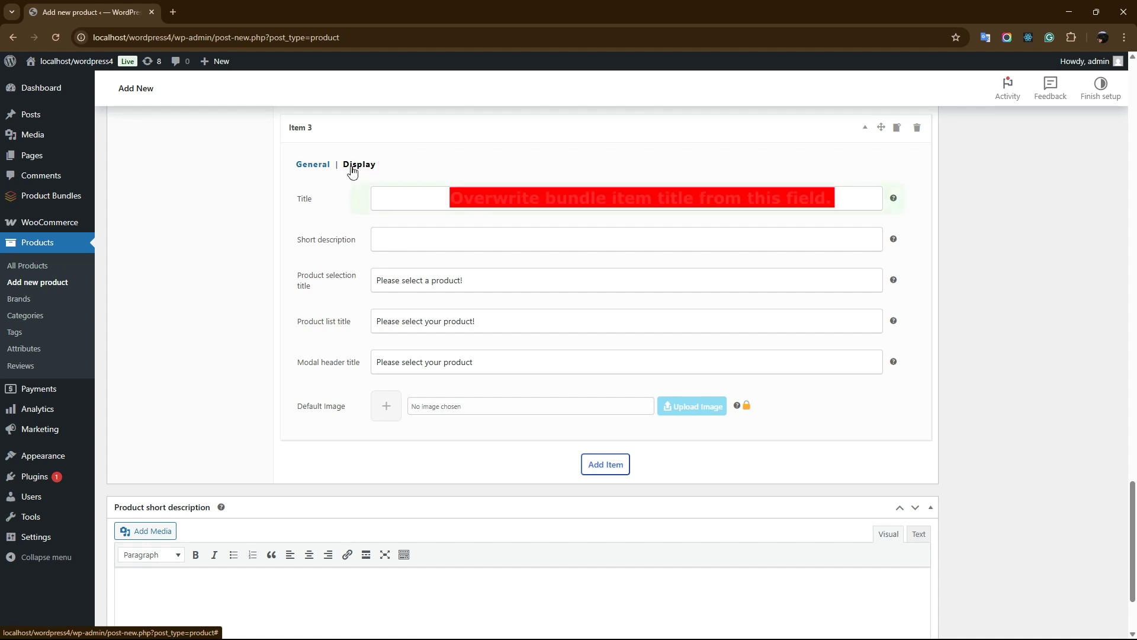
left_click(390, 203)
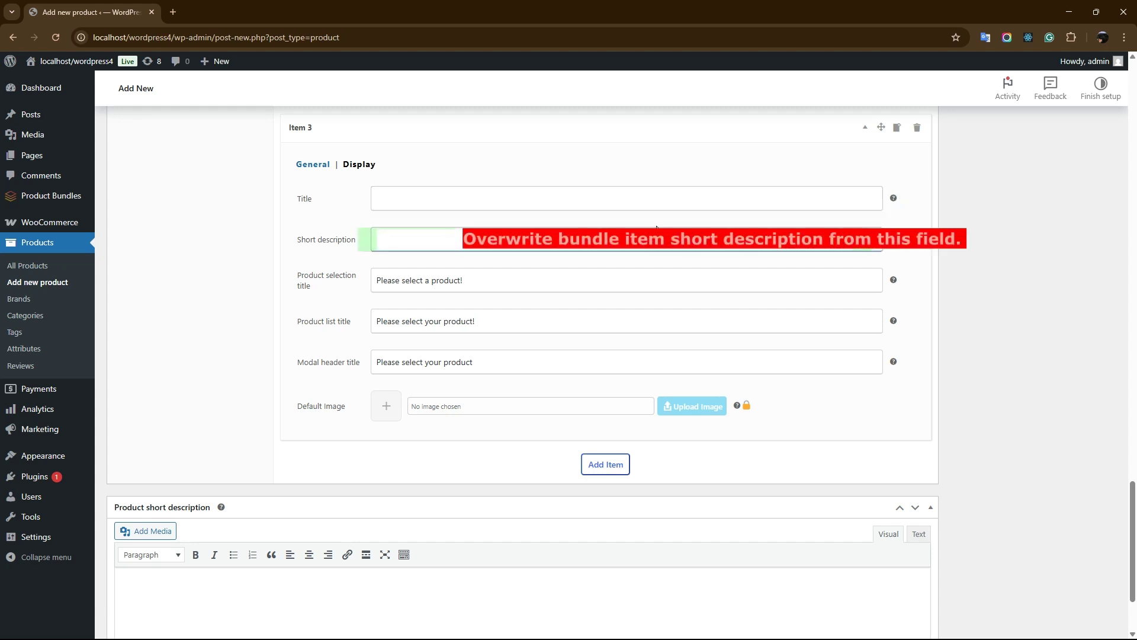
left_click(395, 240)
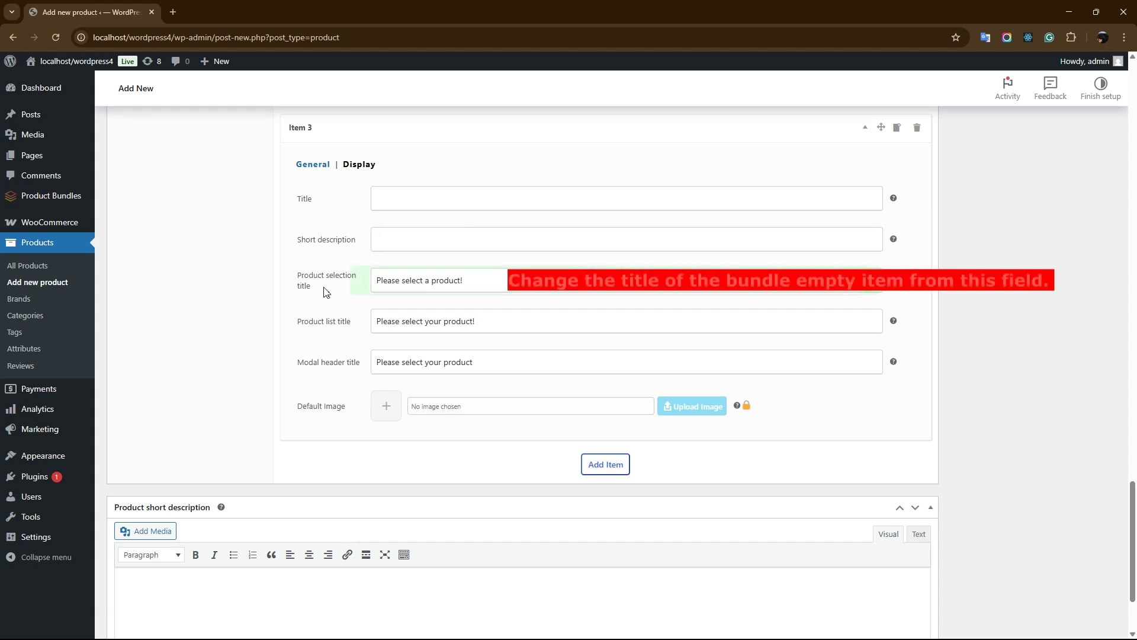
left_click(393, 288)
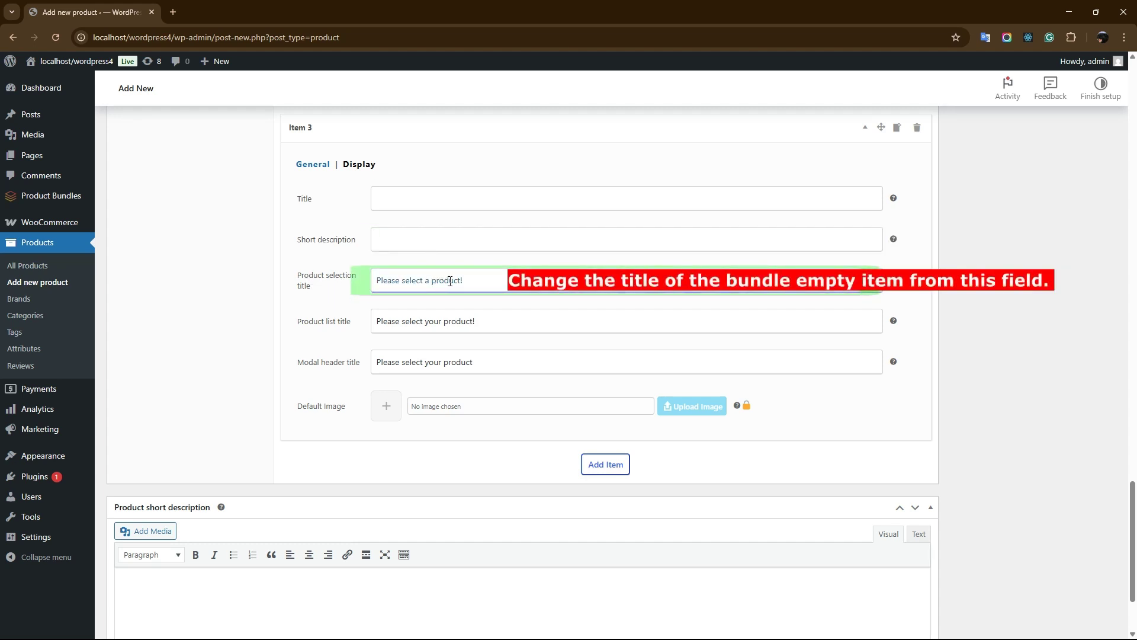
left_click(397, 323)
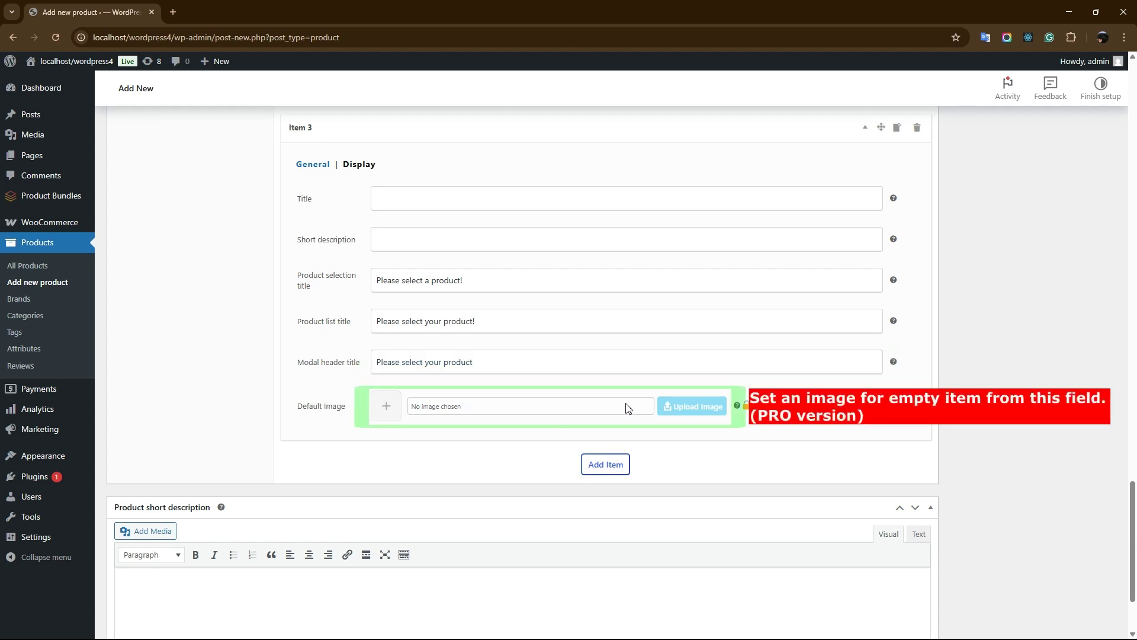
left_click(777, 366)
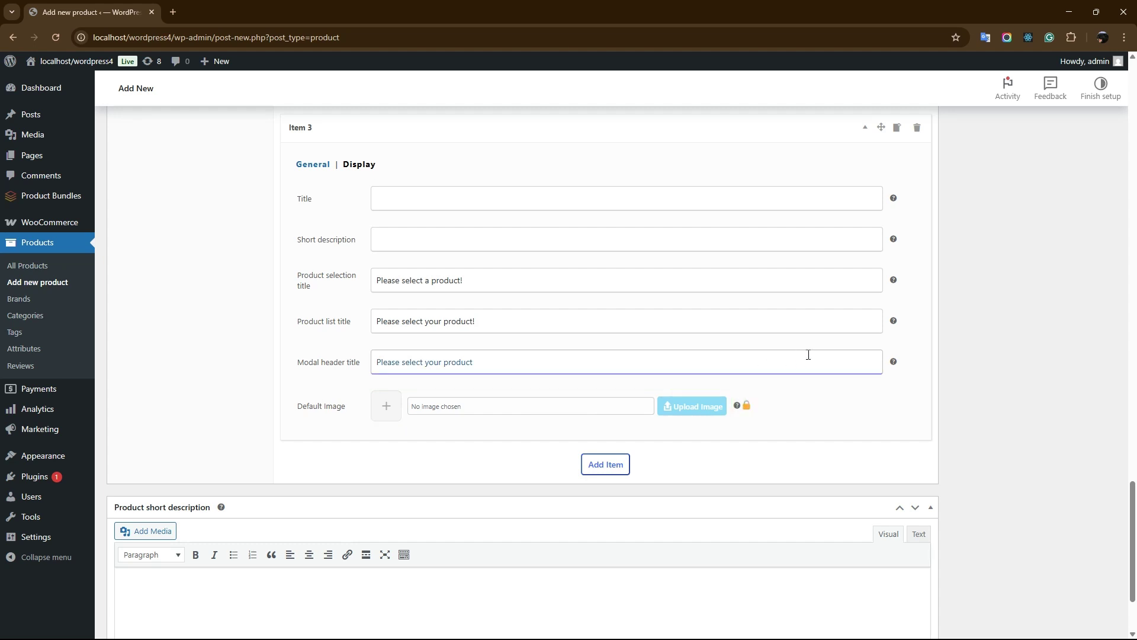
Set the bundle description to "Buy you'r skin care" and the bundle title to "Best offer".
scroll(803, 355, "up", 20)
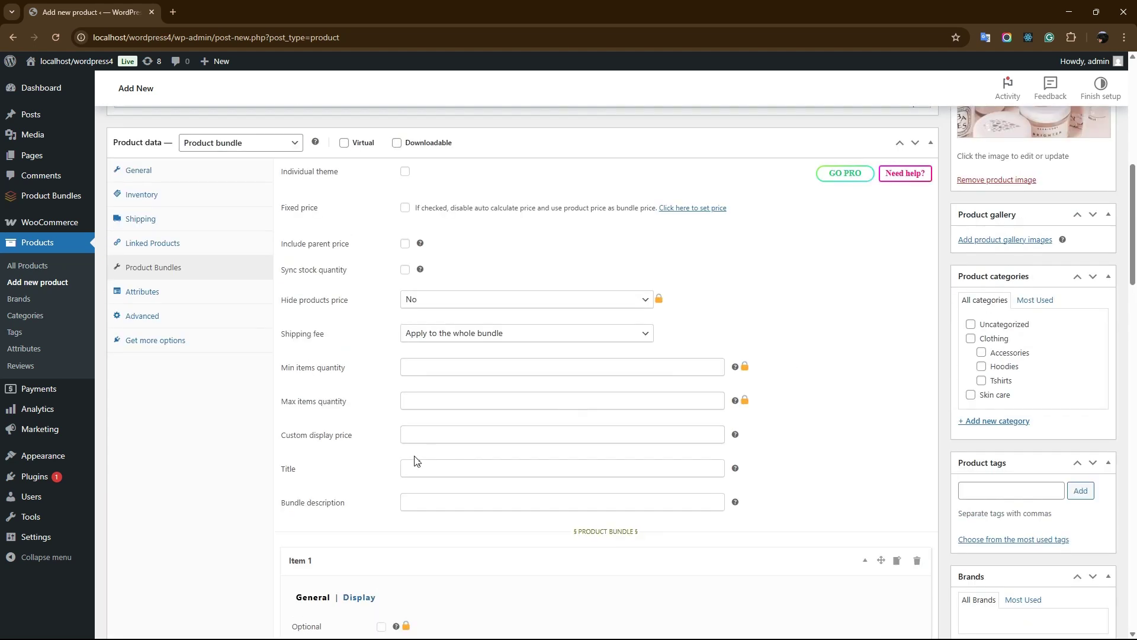
left_click(407, 502)
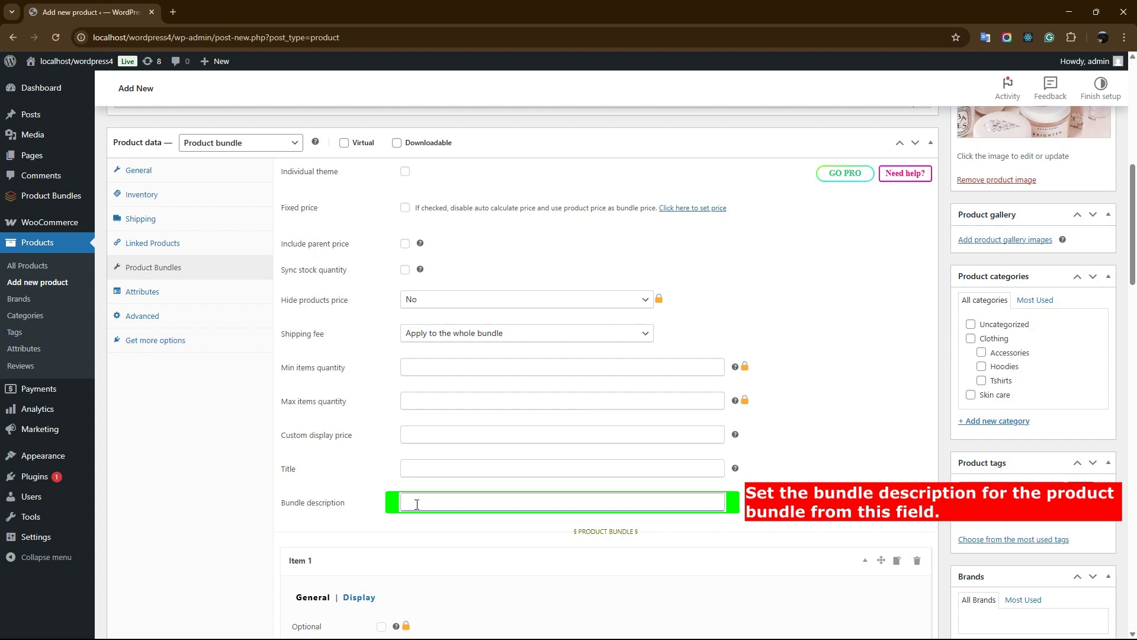
type("Buy you'r skin care")
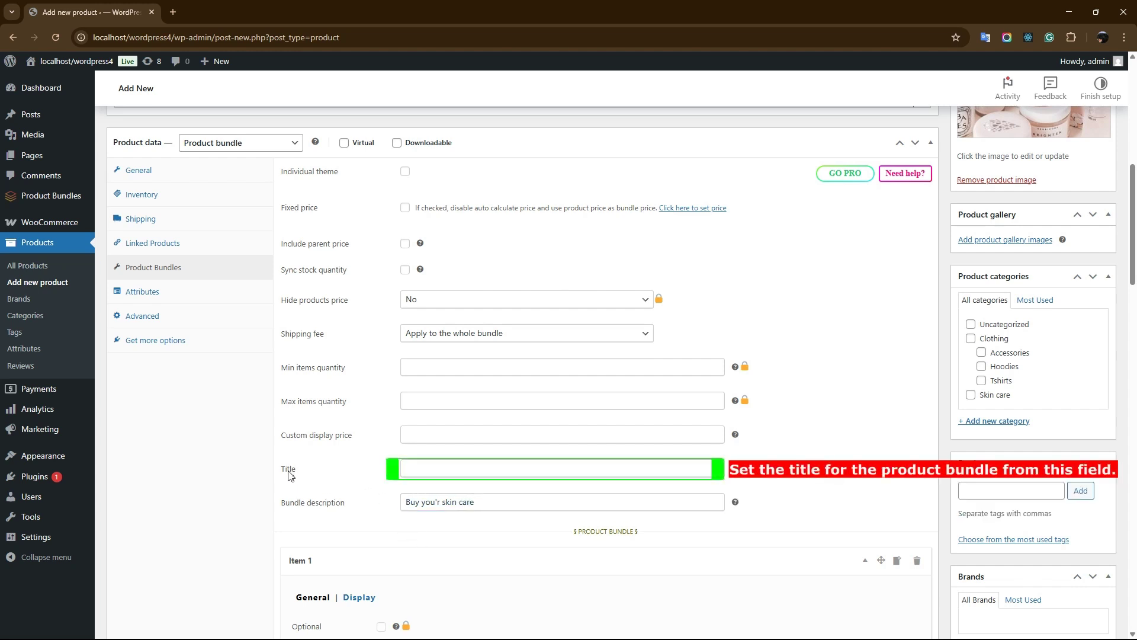
left_click(407, 468)
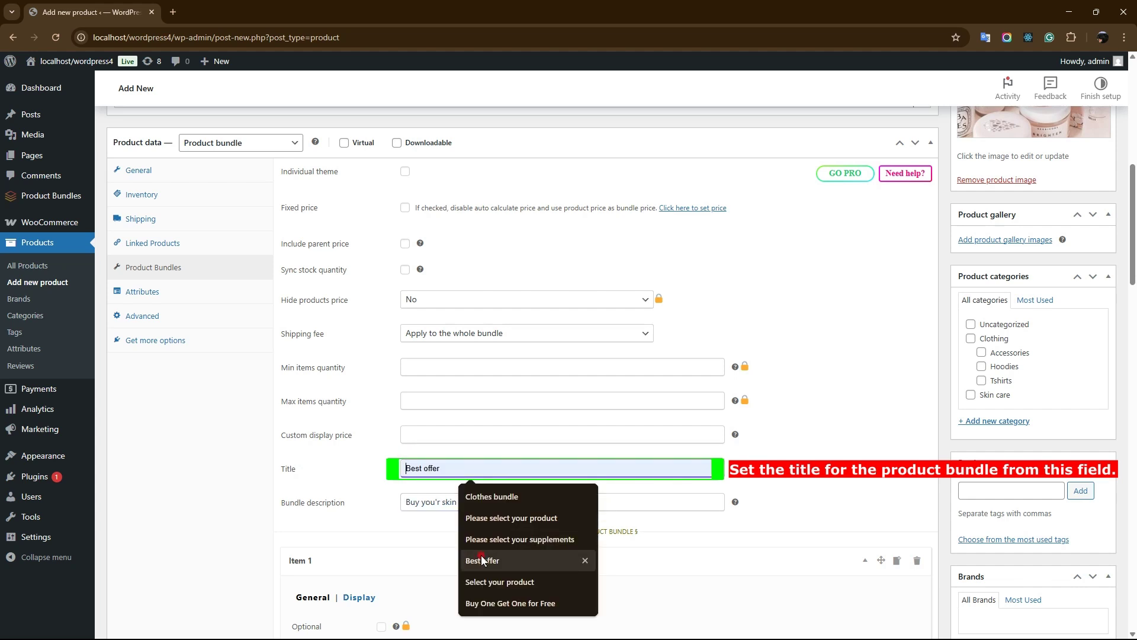
left_click(481, 557)
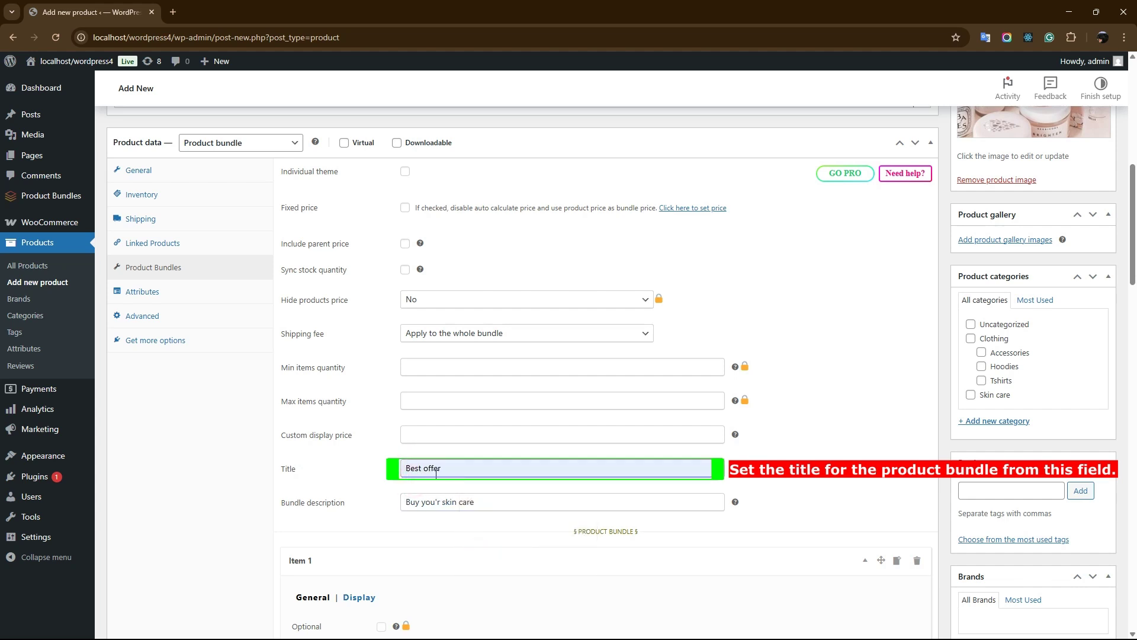
left_click(417, 438)
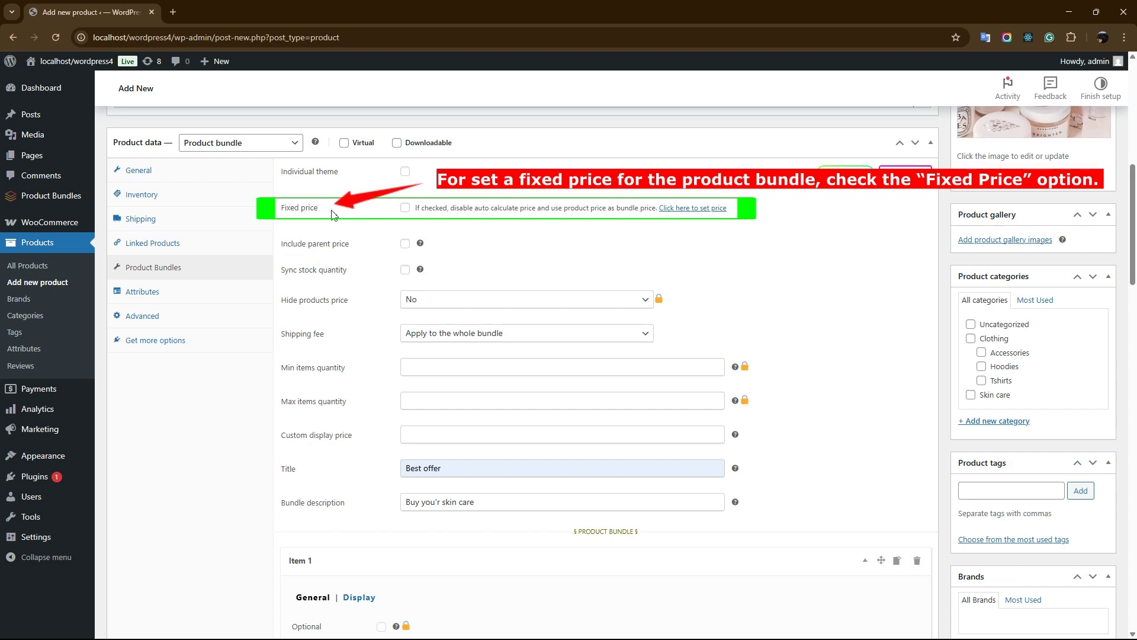
Try the bundle's fixed price option, look at the regular and sale price fields, and turn fixed pricing off again.
left_click(405, 208)
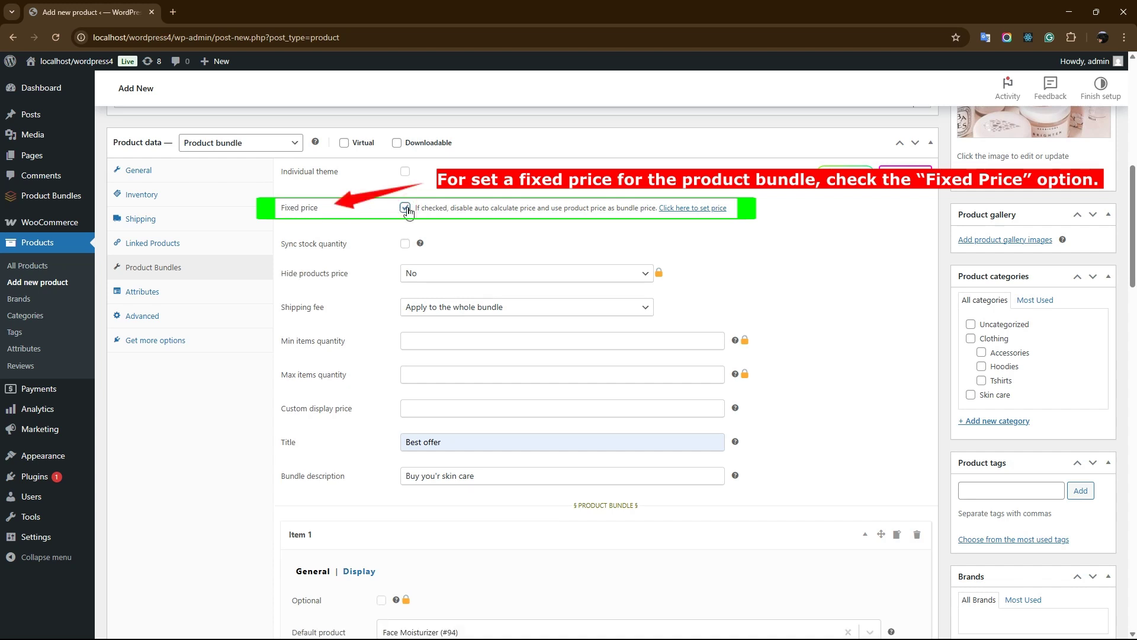
left_click(687, 208)
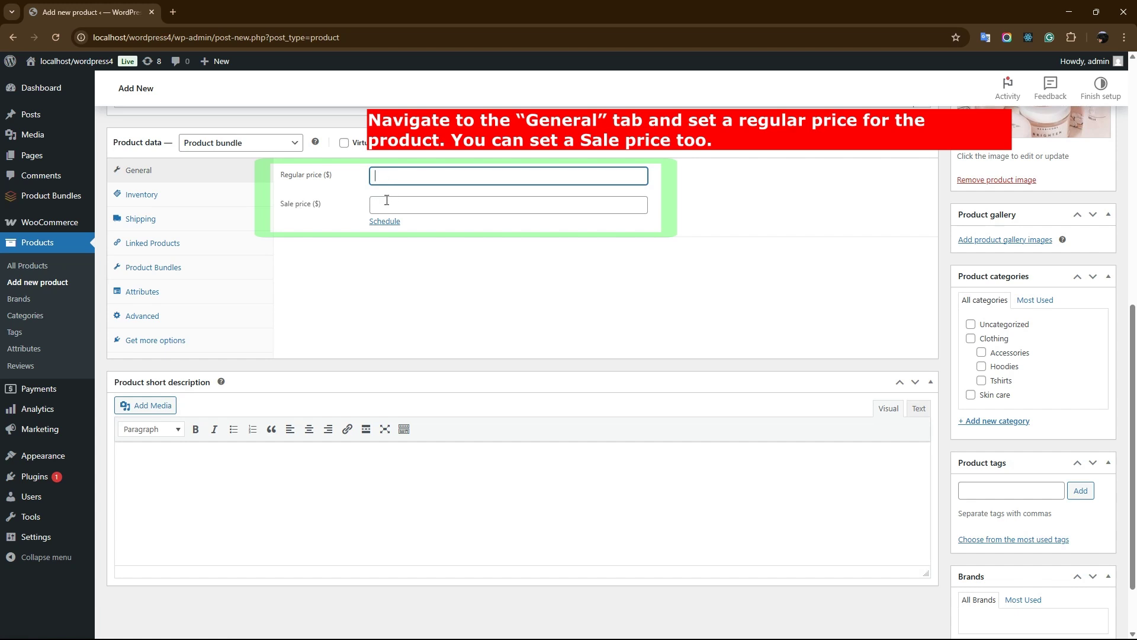
left_click(160, 268)
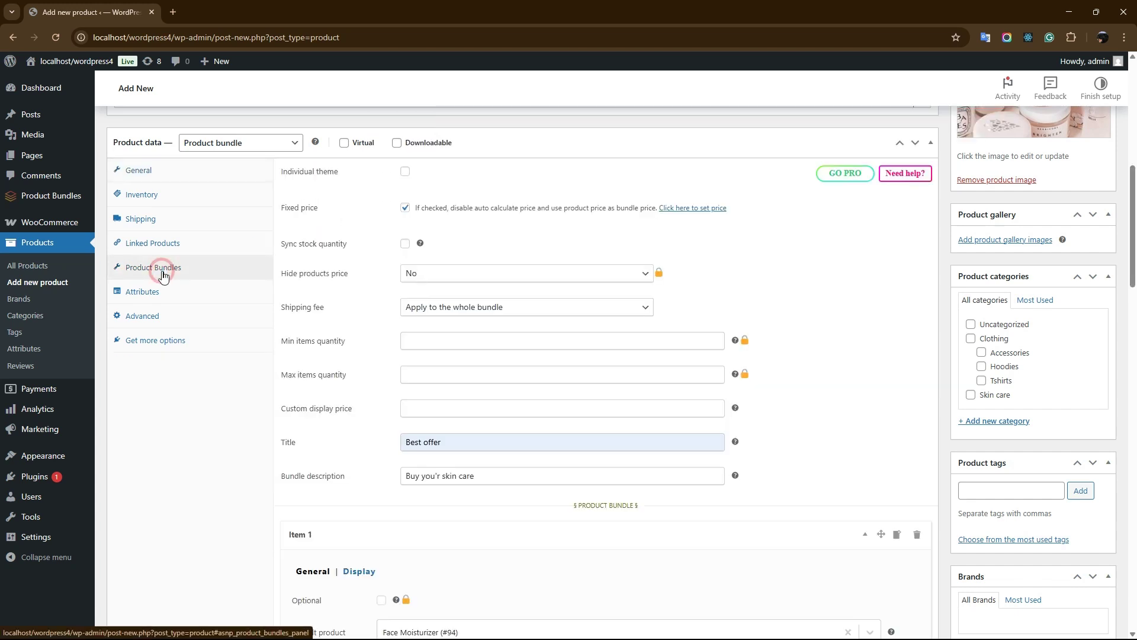
left_click(405, 208)
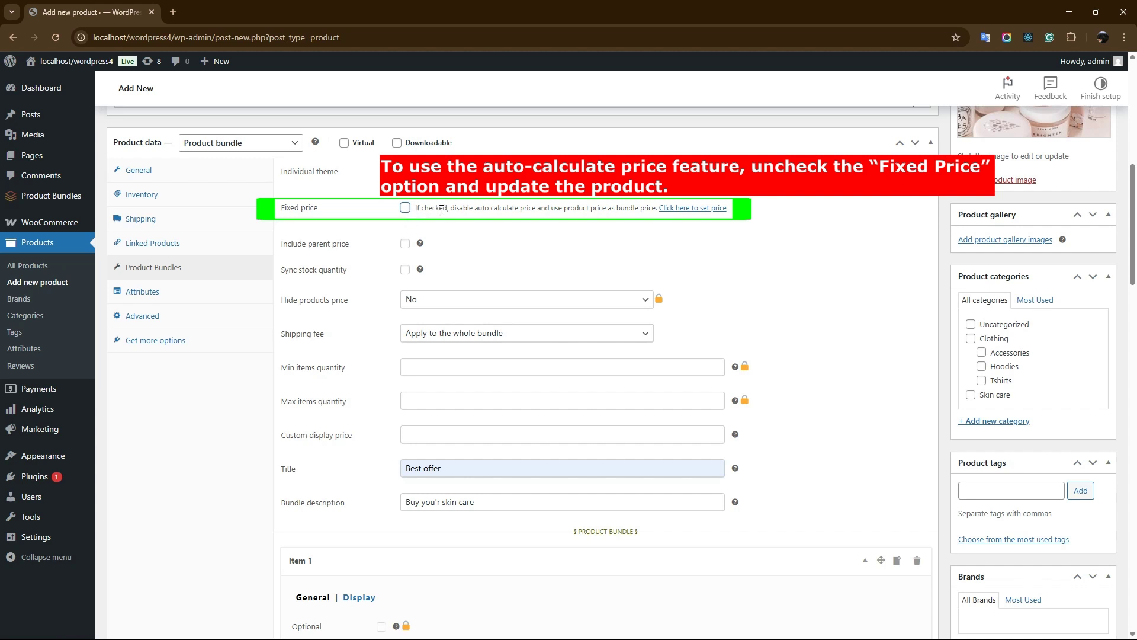
Publish the Skin Care Bundle product and open the Product Bundles plugin settings in a new tab.
scroll(941, 256, "up", 7)
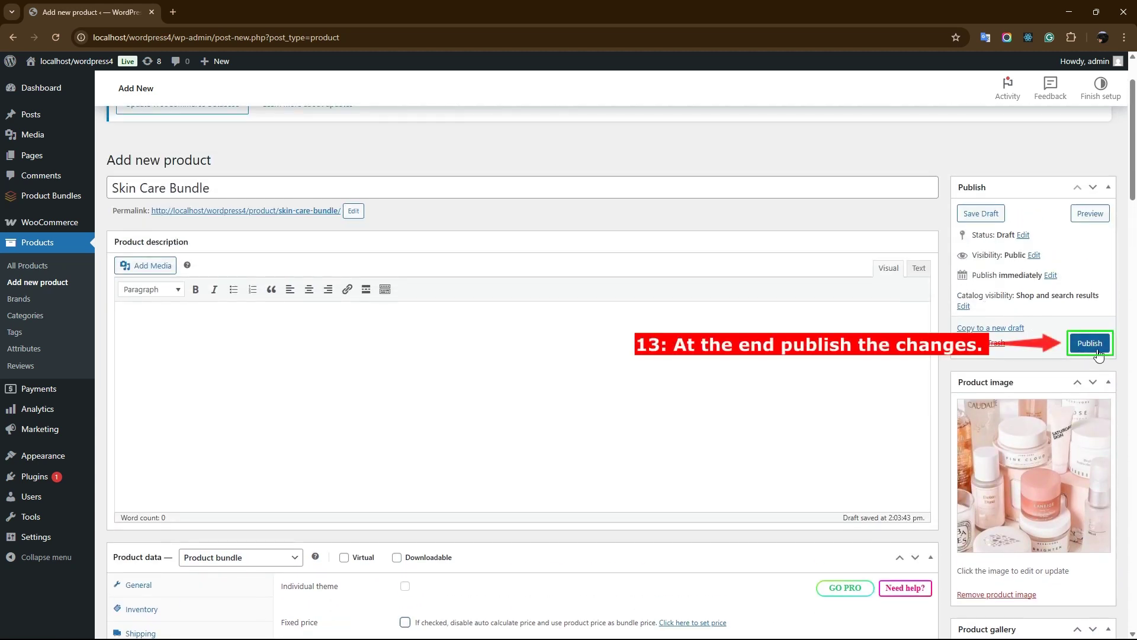
left_click(1088, 343)
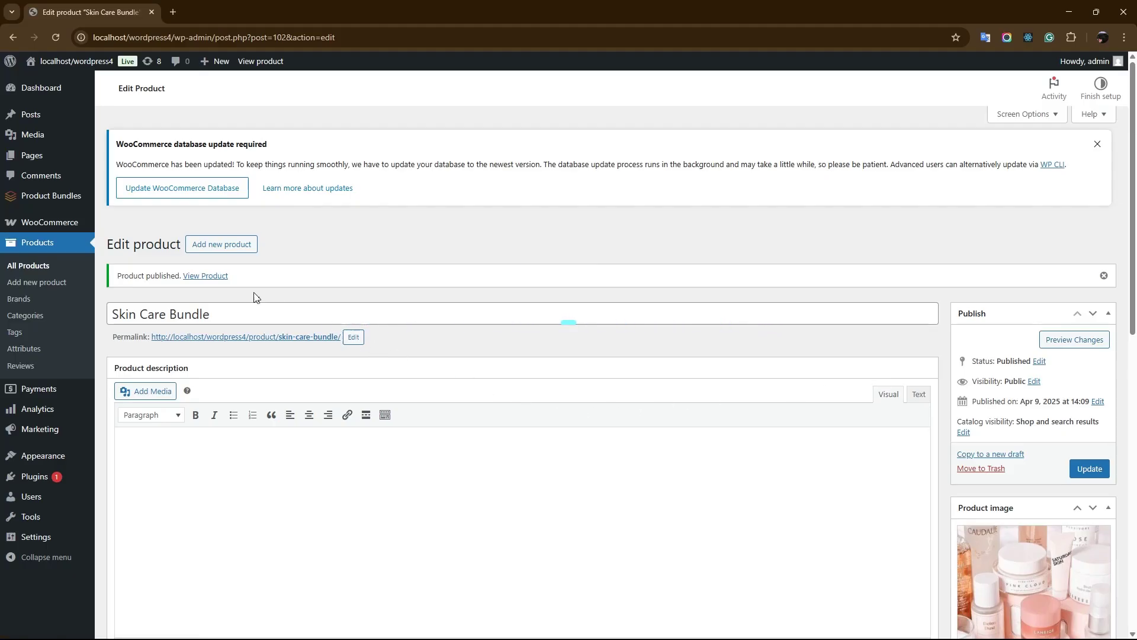
middle_click(55, 201)
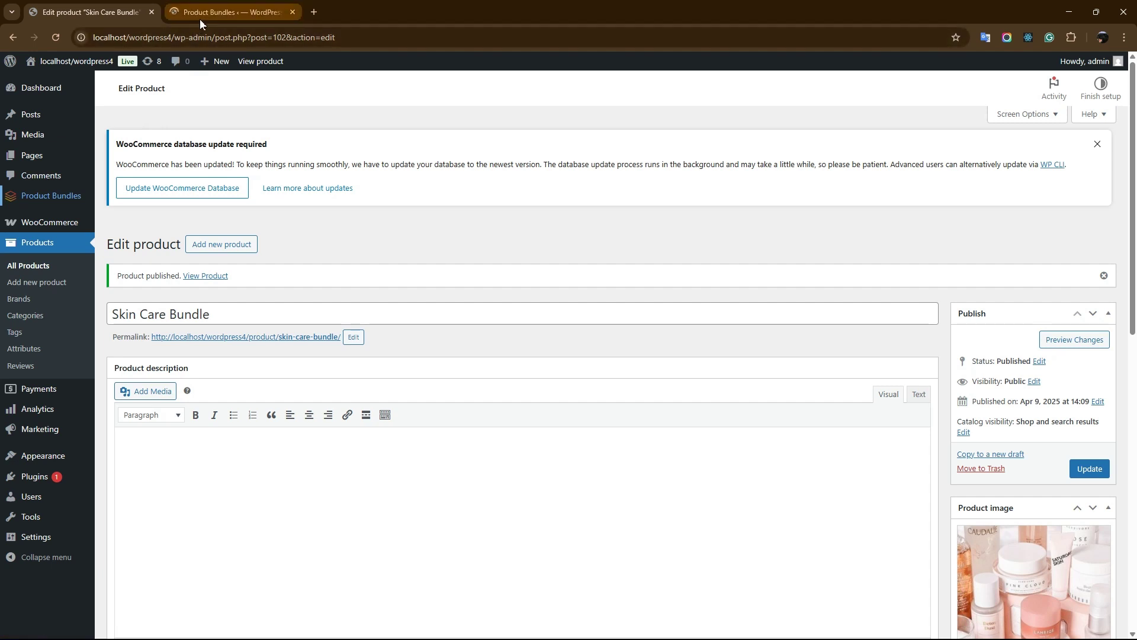
left_click(223, 13)
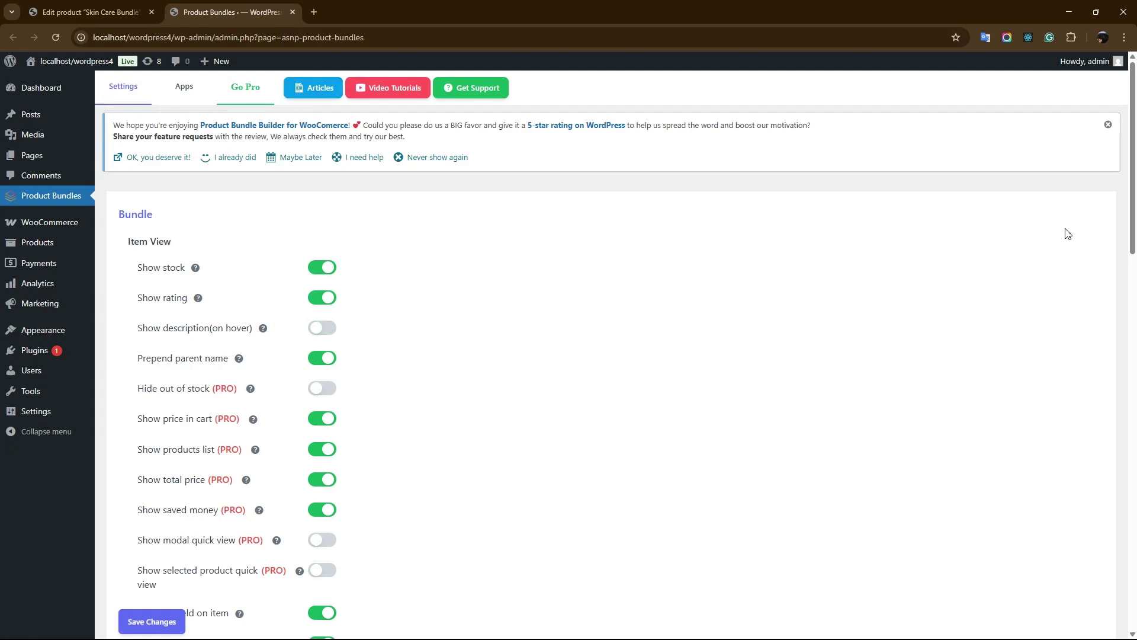
Examine the bundle's item view toggles and the choices for theme, size and optional item mode.
left_click_drag(1129, 202, 1134, 224)
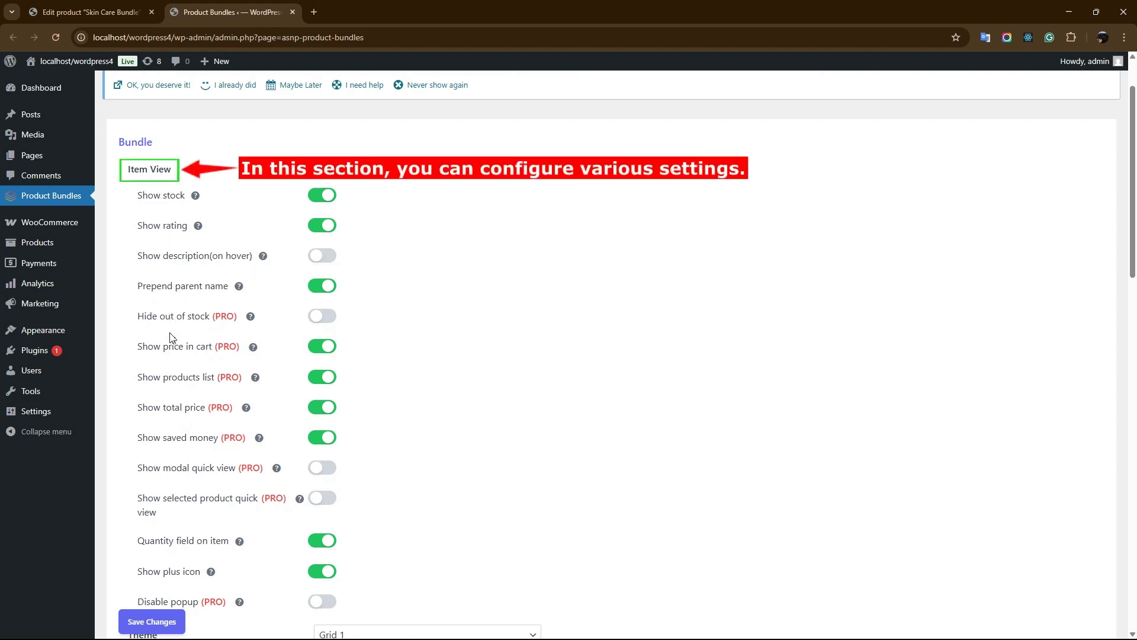
scroll(201, 408, "down", 5)
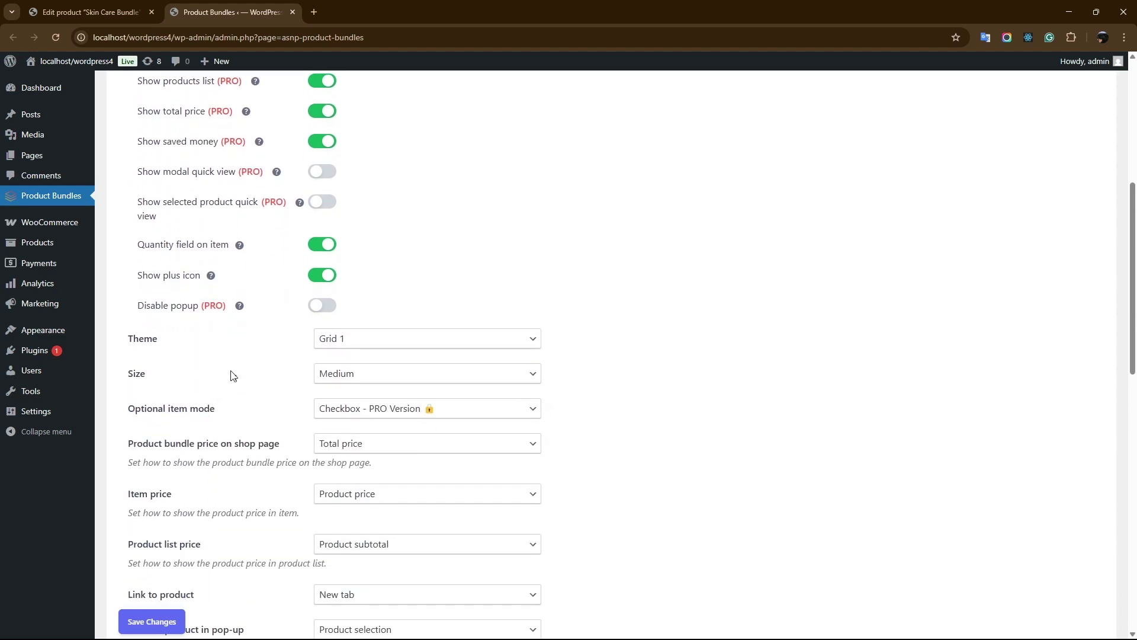
left_click(332, 339)
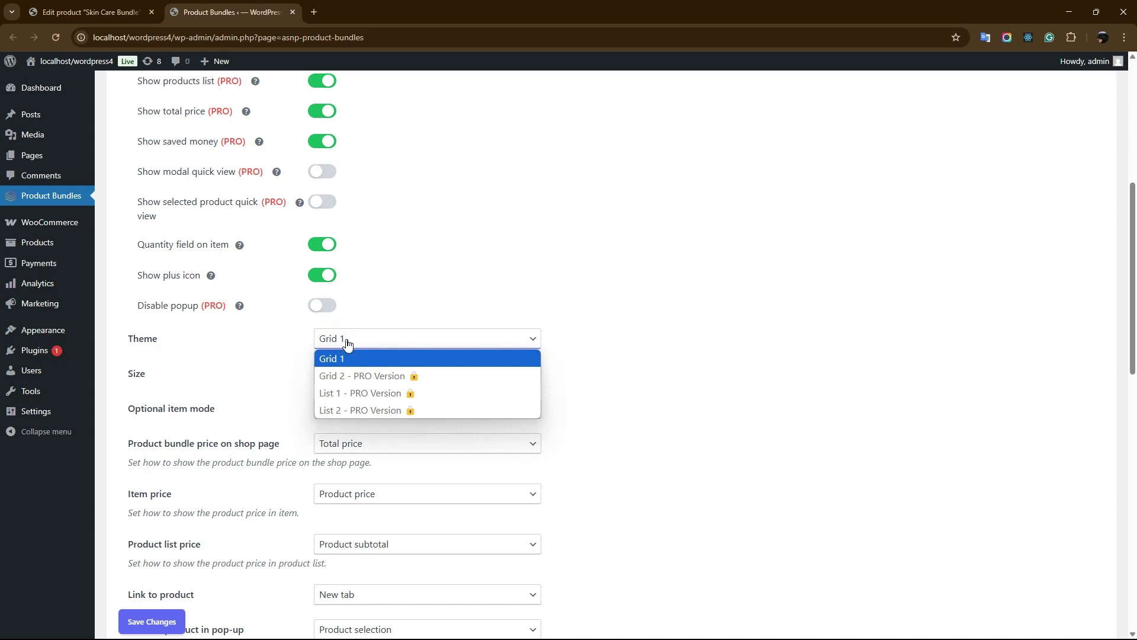
left_click(351, 339)
left_click(343, 374)
left_click(345, 376)
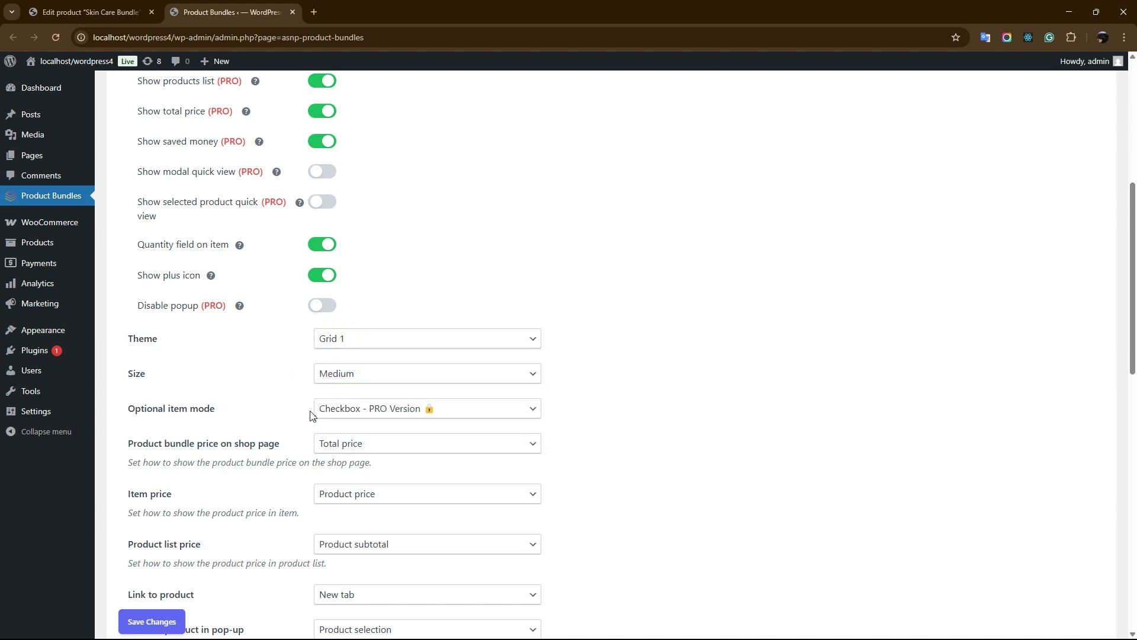
left_click(450, 408)
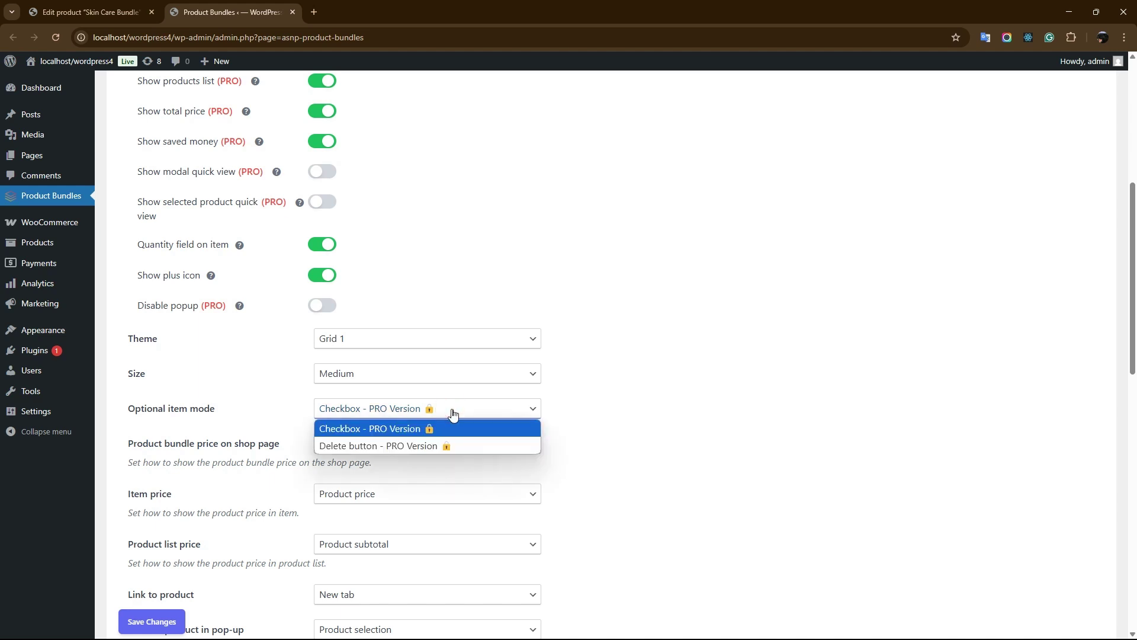
left_click(452, 411)
Examine the price display, product link, coupon, cart count, bundle position and selector settings, plus the number of products per modal page.
scroll(286, 422, "down", 1)
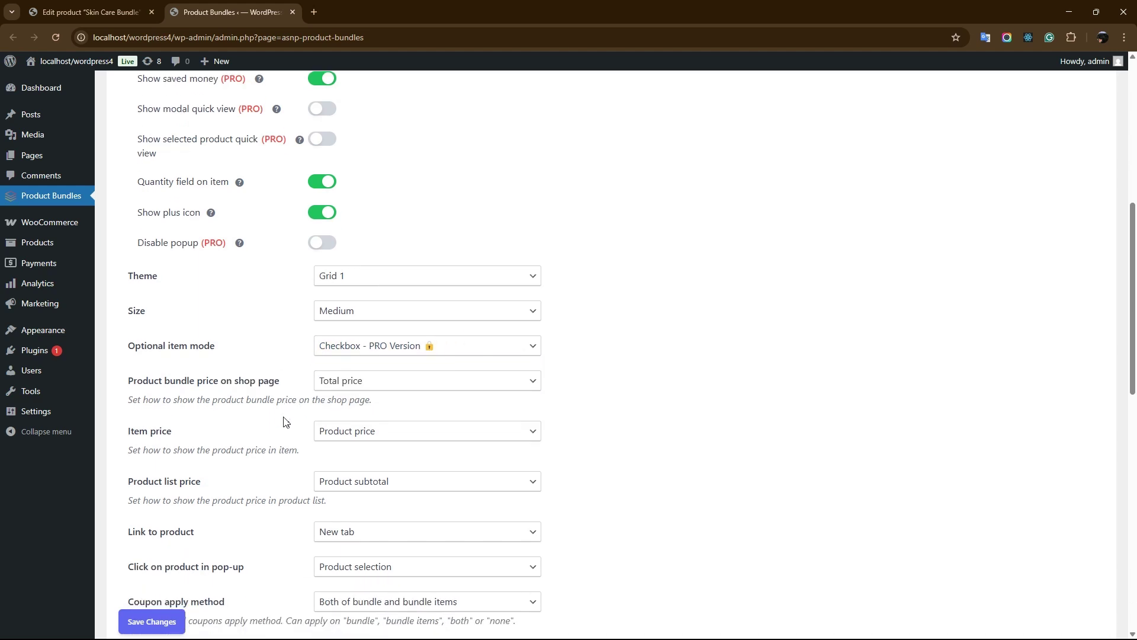
scroll(286, 422, "down", 1)
scroll(249, 367, "down", 1)
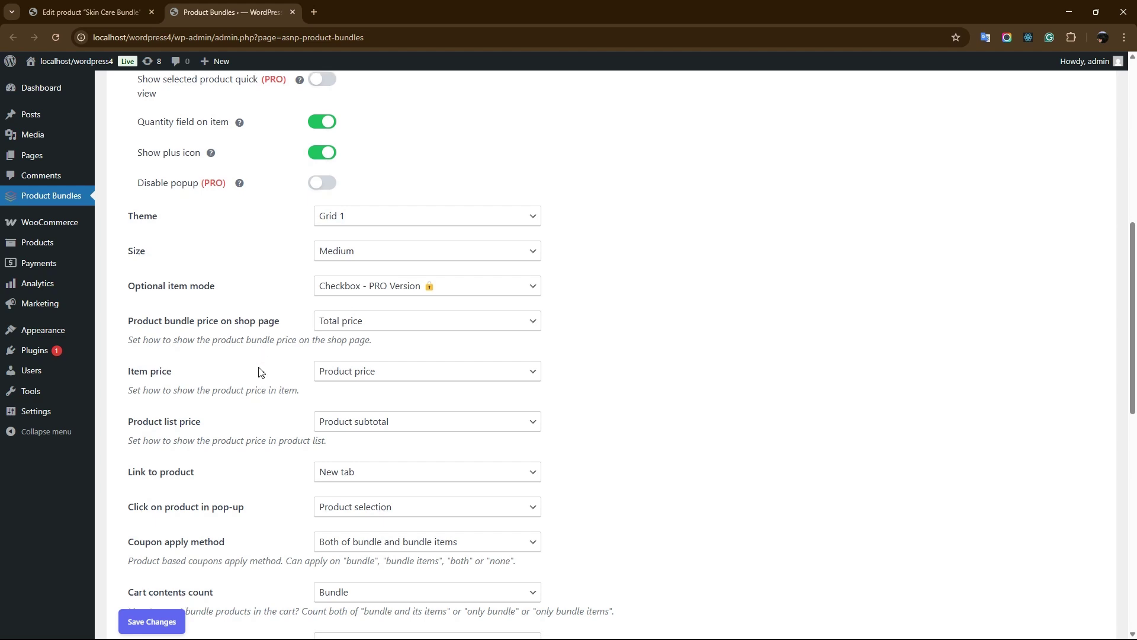
scroll(200, 391, "down", 3)
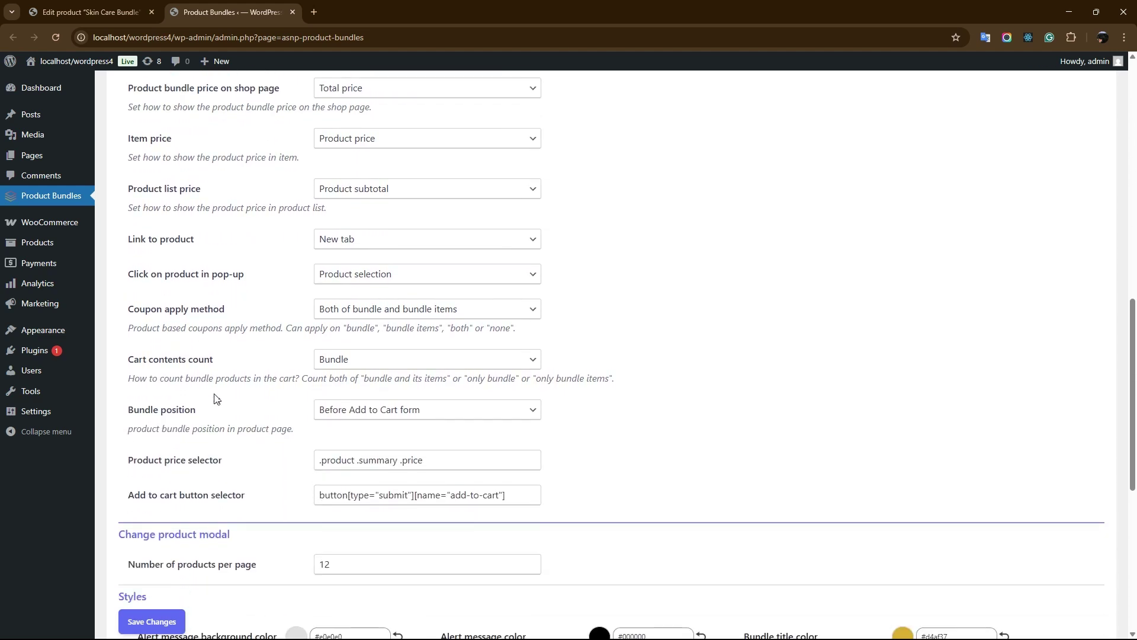
scroll(215, 397, "down", 3)
scroll(137, 320, "down", 1)
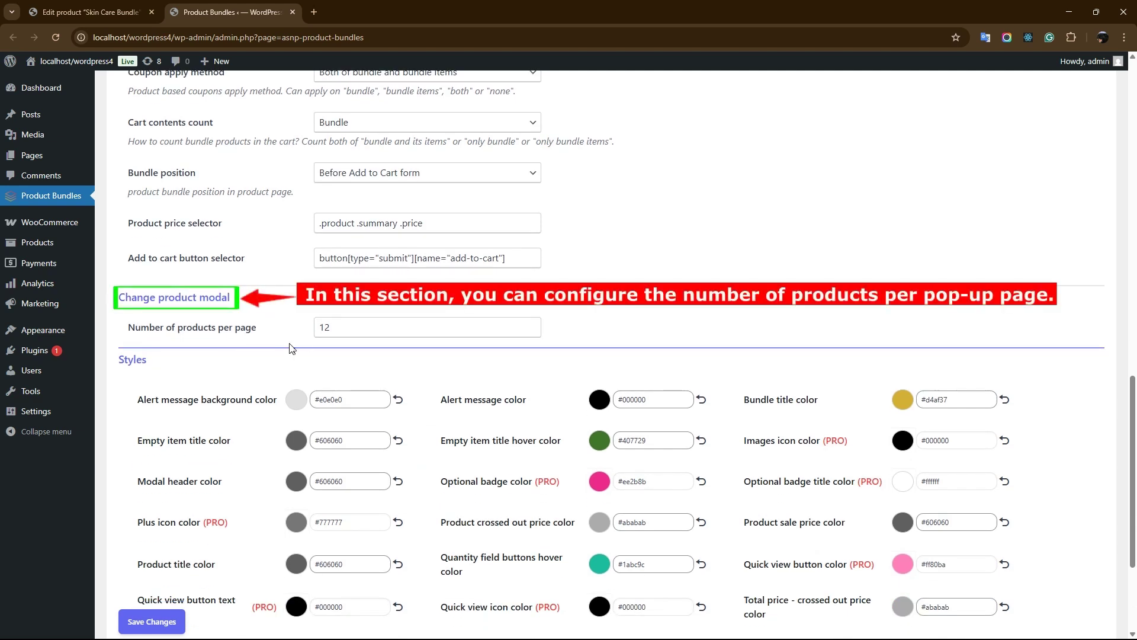
Review the style colors and the product image object-fit choices, keeping Cover, and save the bundle settings.
scroll(303, 343, "down", 3)
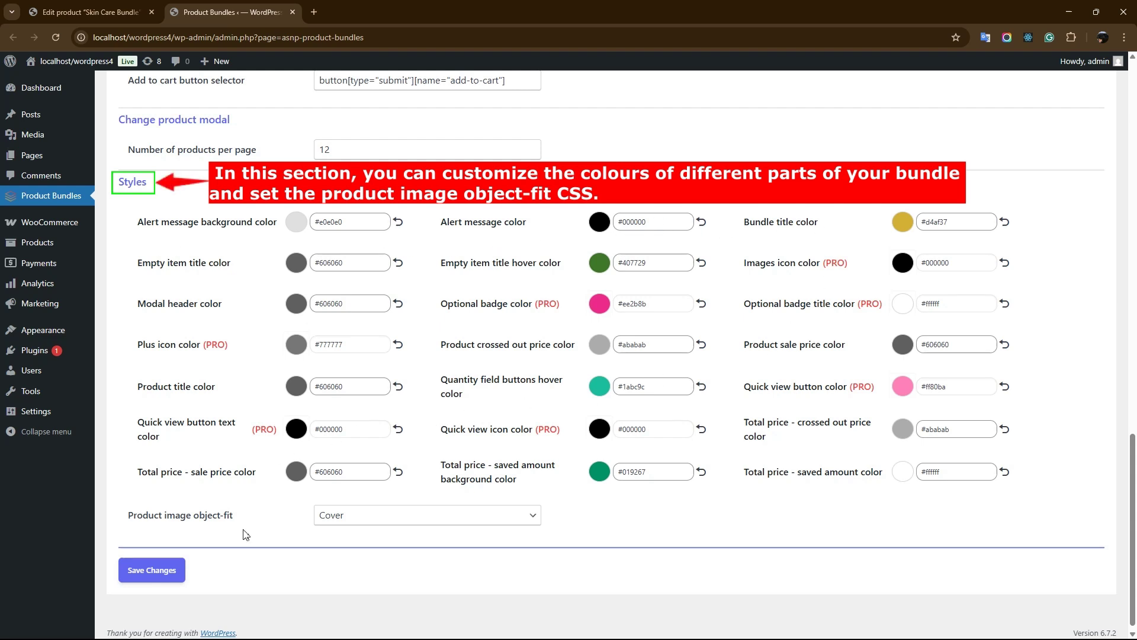
left_click(362, 520)
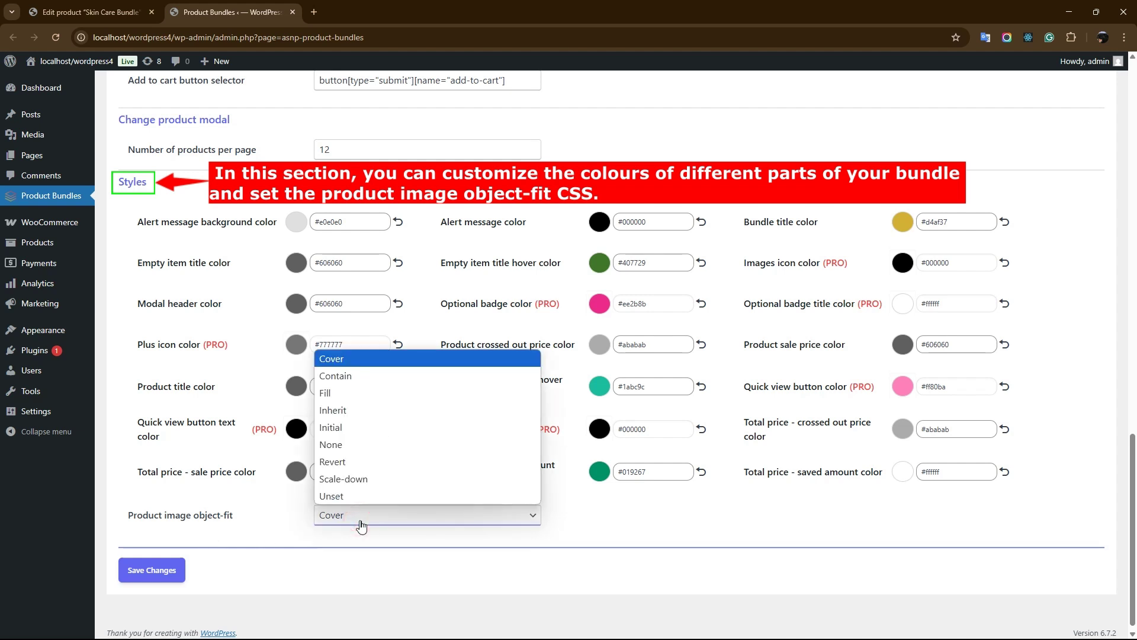
left_click(363, 519)
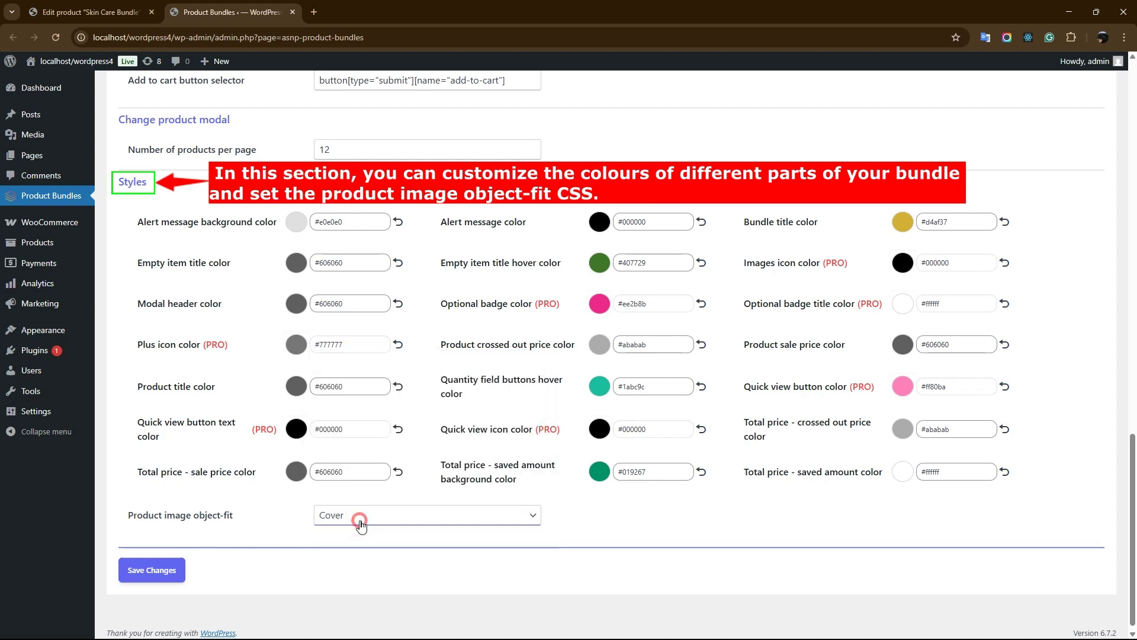
left_click(150, 575)
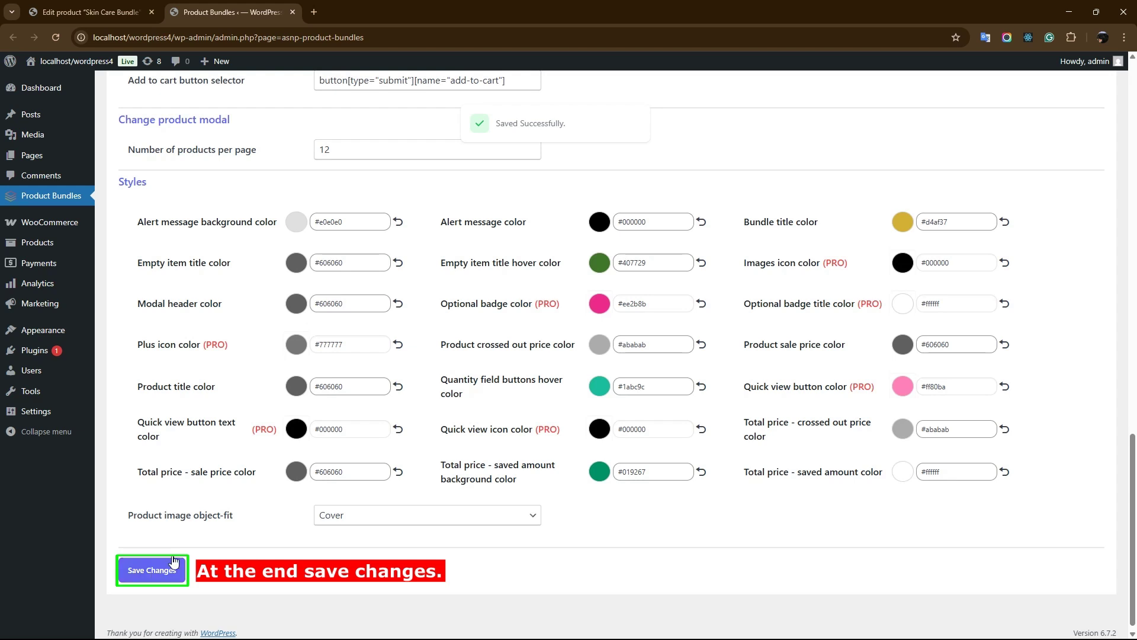
Open the published Skin Care Bundle page from its permalink in a new tab and view the Face Moisturizer selection pop-up.
left_click(118, 12)
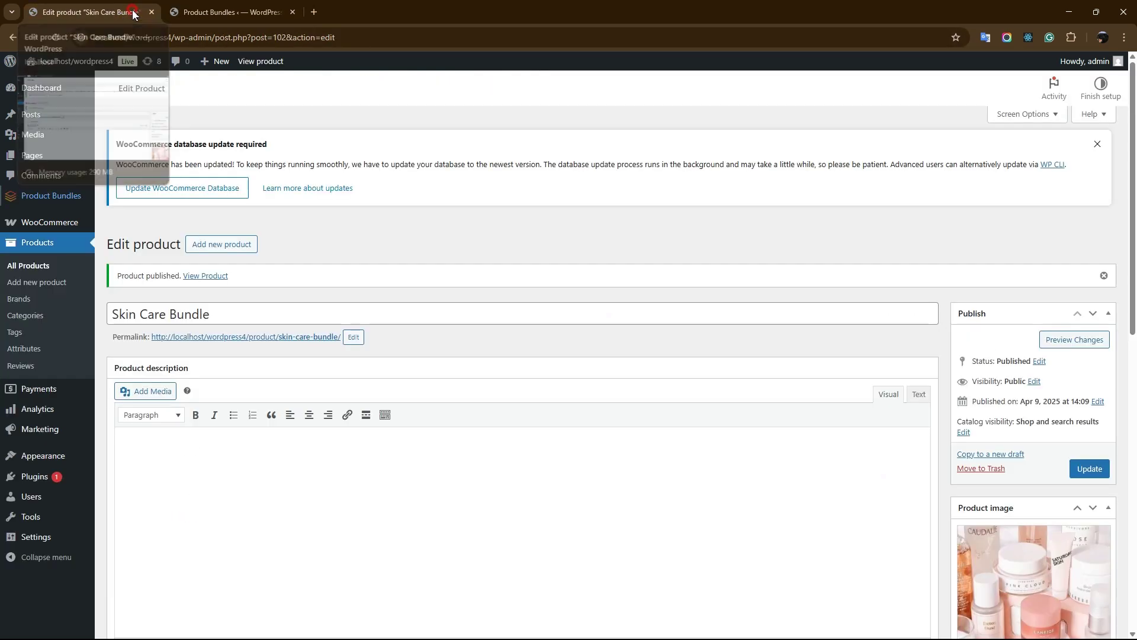
left_click(241, 341, "ctrl")
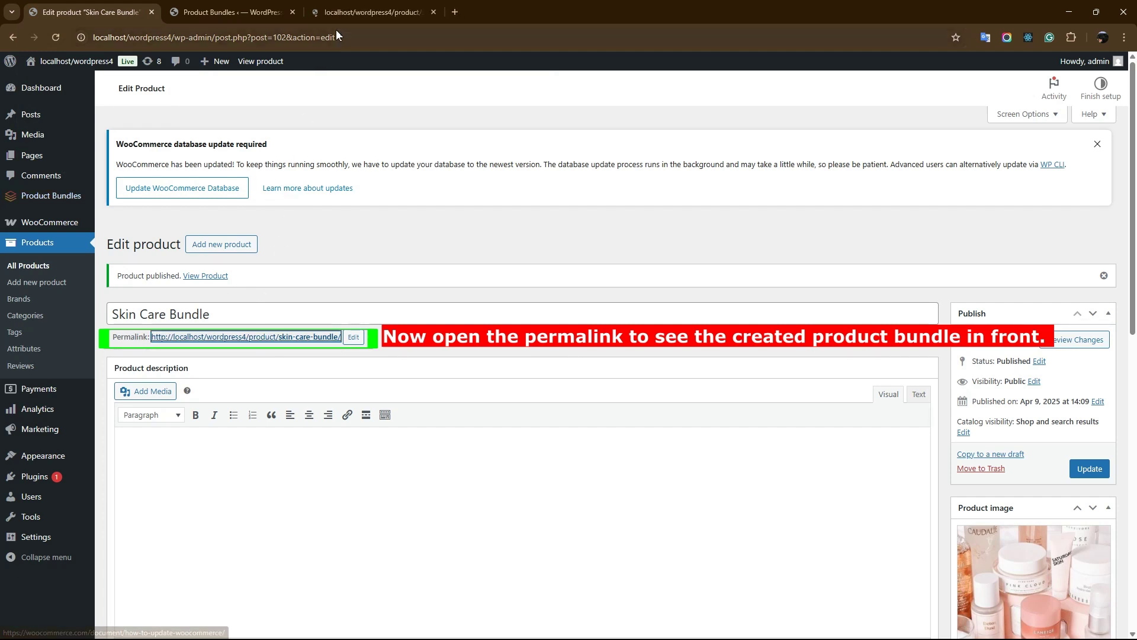
left_click(336, 14)
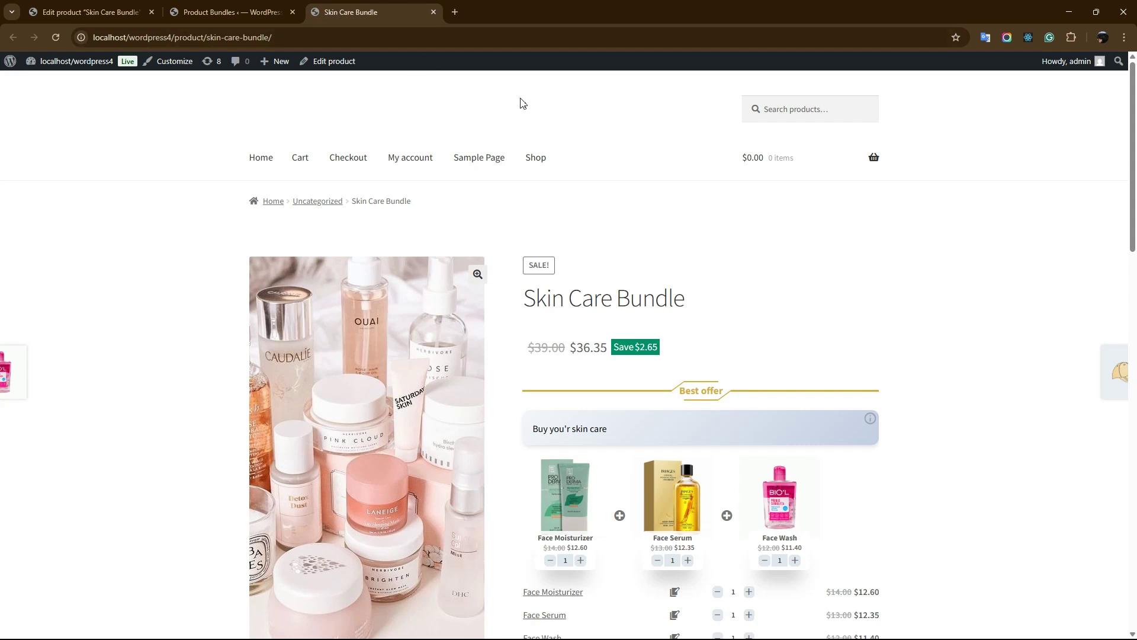
scroll(1127, 155, "down", 3)
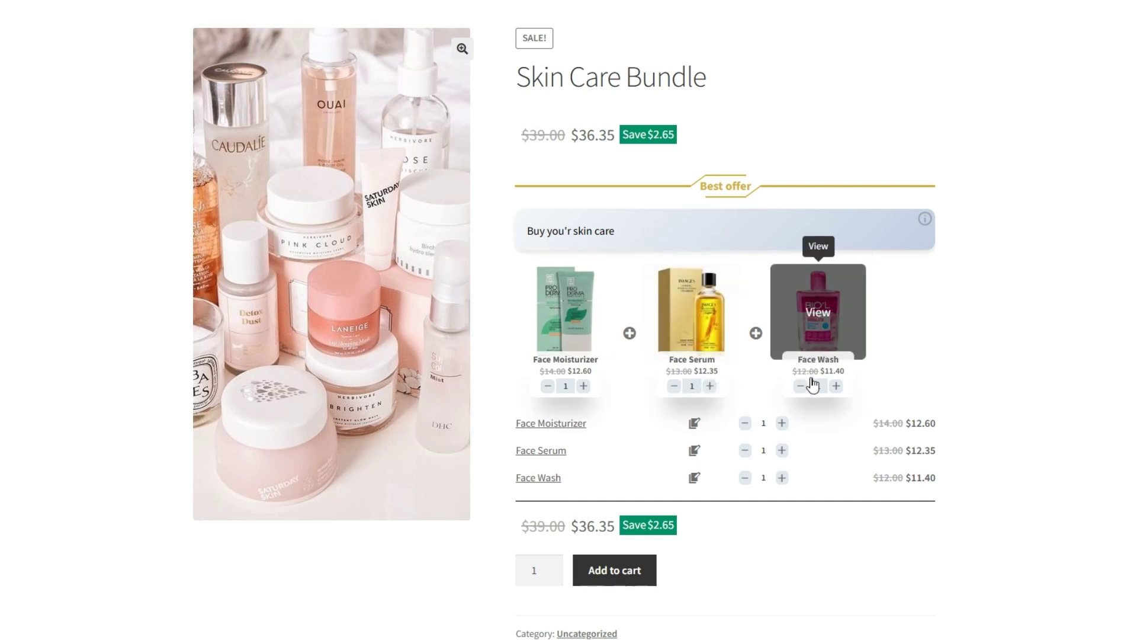
left_click(576, 348)
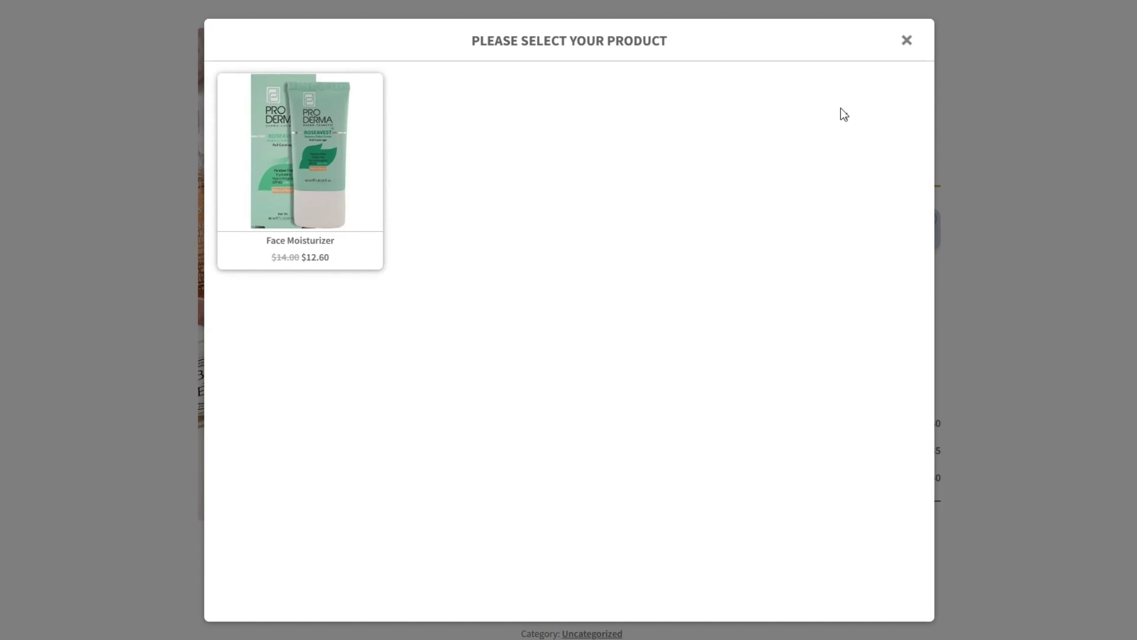
left_click(906, 43)
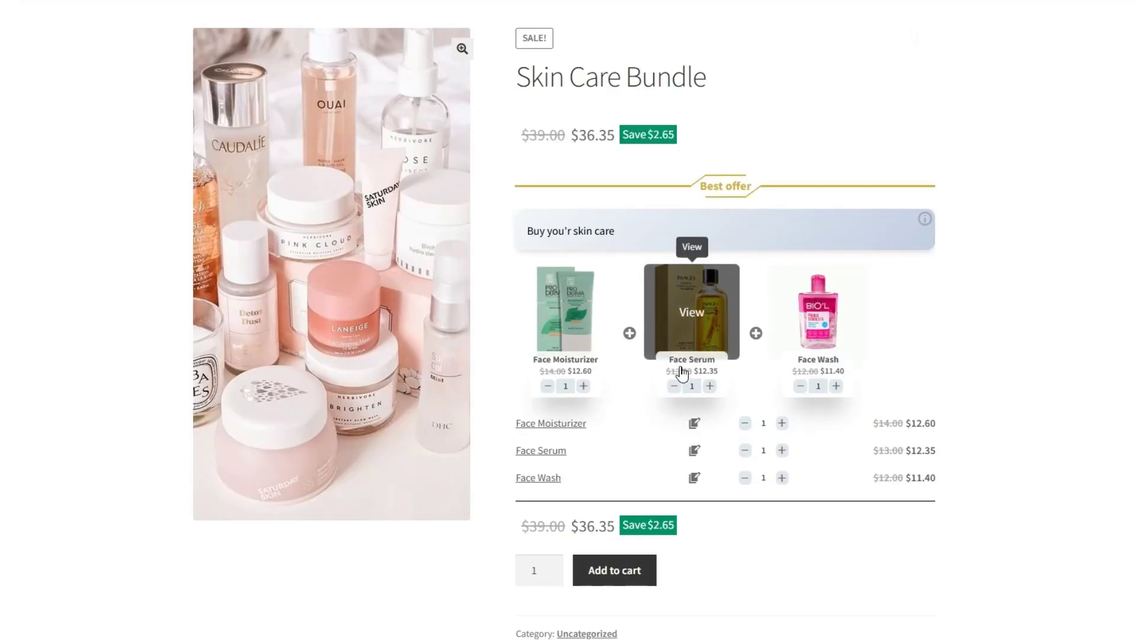
Try raising the Face Serum and Face Wash quantities to 2 in the bundle items and product list, returning each to 1.
left_click(709, 386)
left_click(674, 387)
left_click(835, 386)
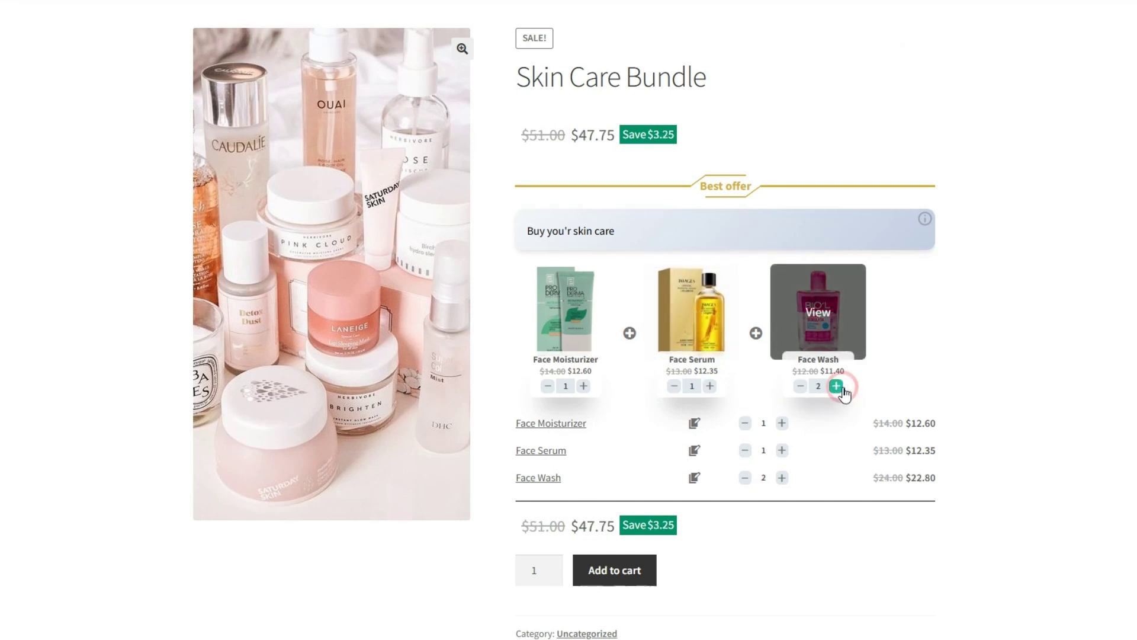
left_click(800, 386)
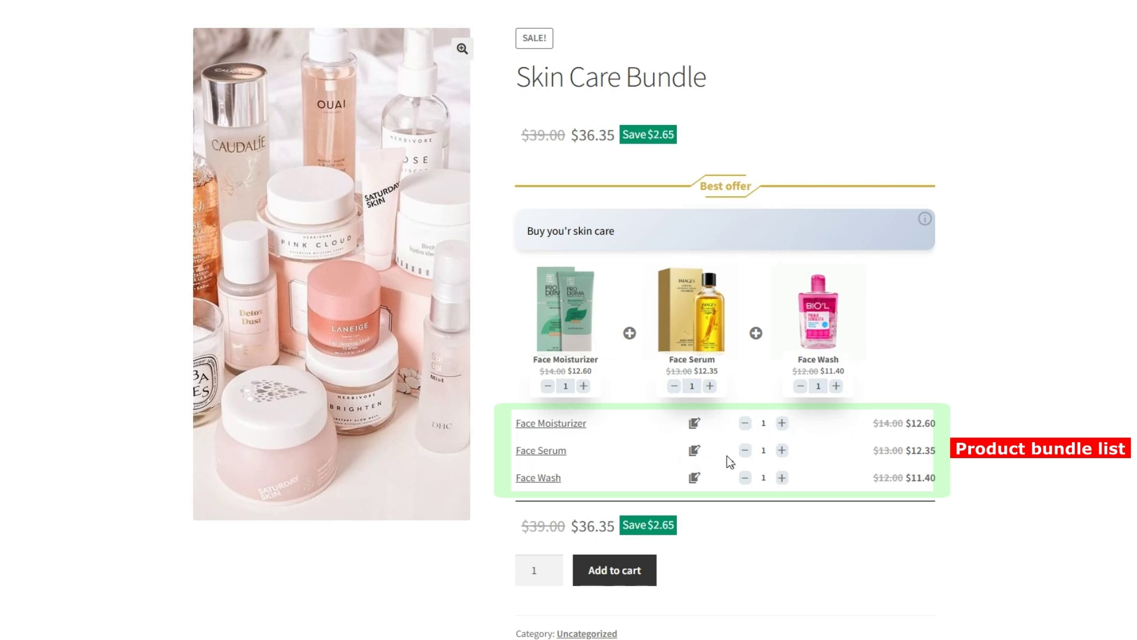
left_click(781, 450)
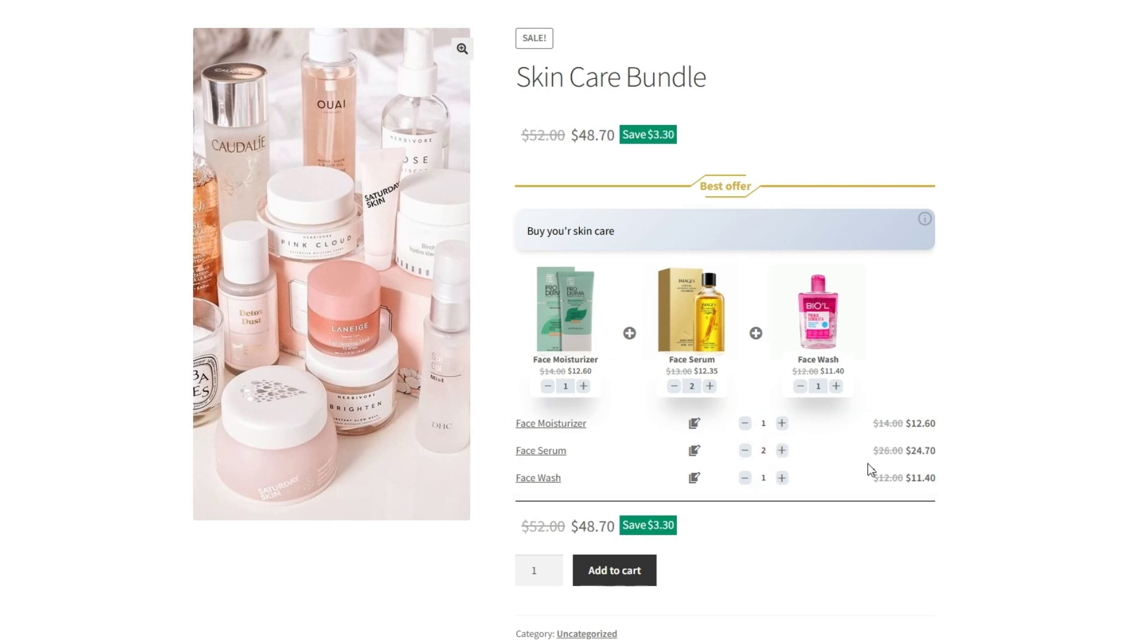
left_click(746, 450)
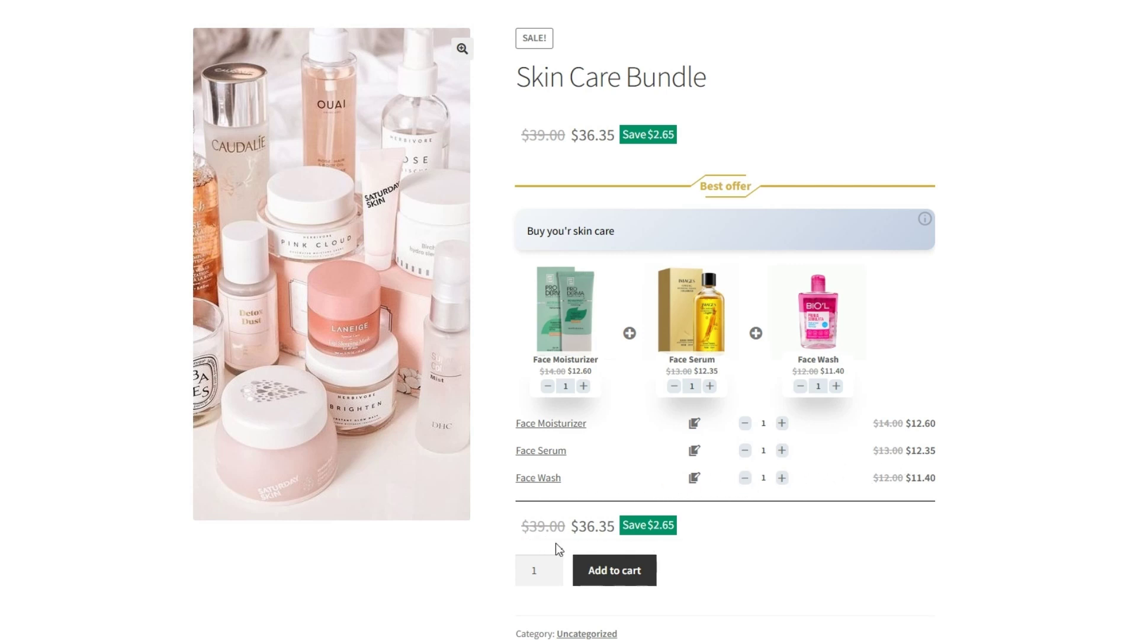
Add the Skin Care Bundle to the cart and view its items in the shopping cart.
left_click(614, 578)
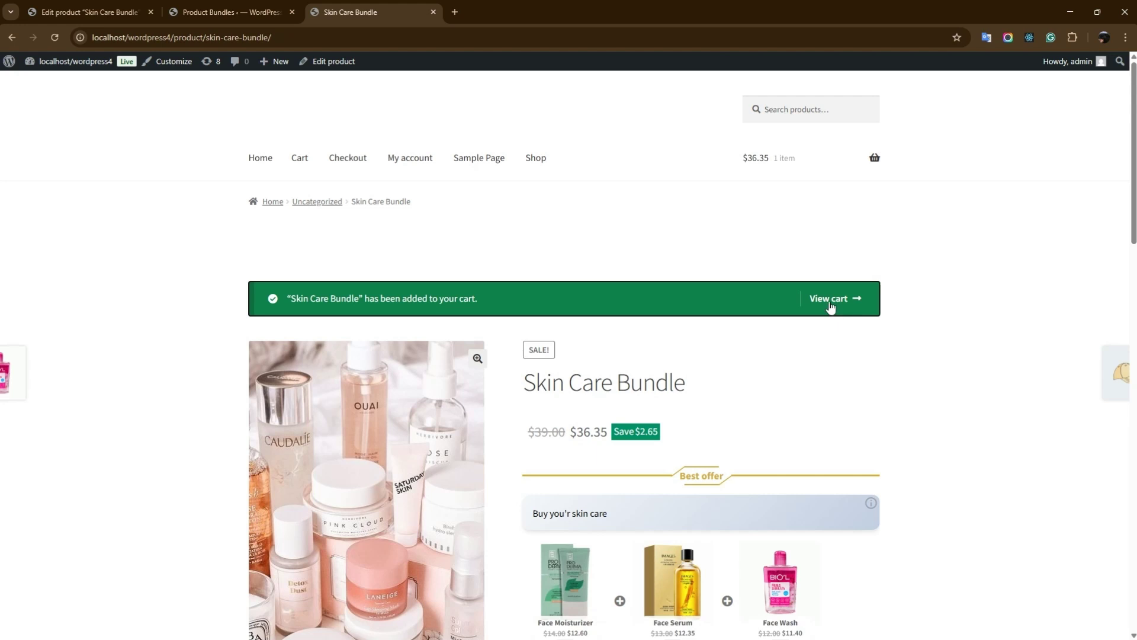
left_click(830, 300)
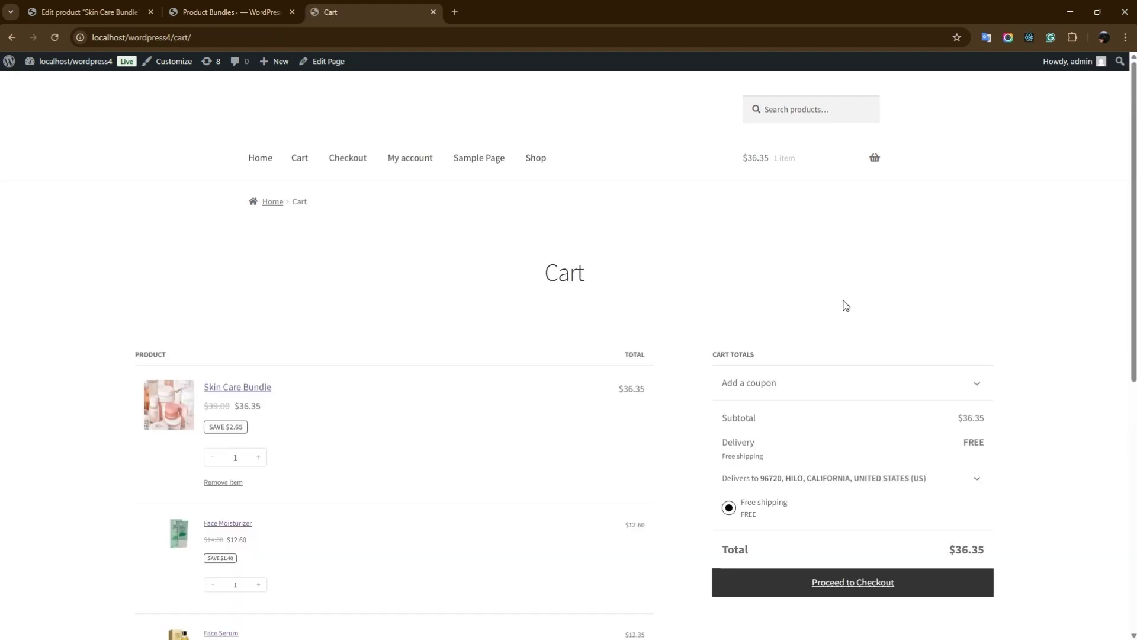
scroll(846, 306, "down", 4)
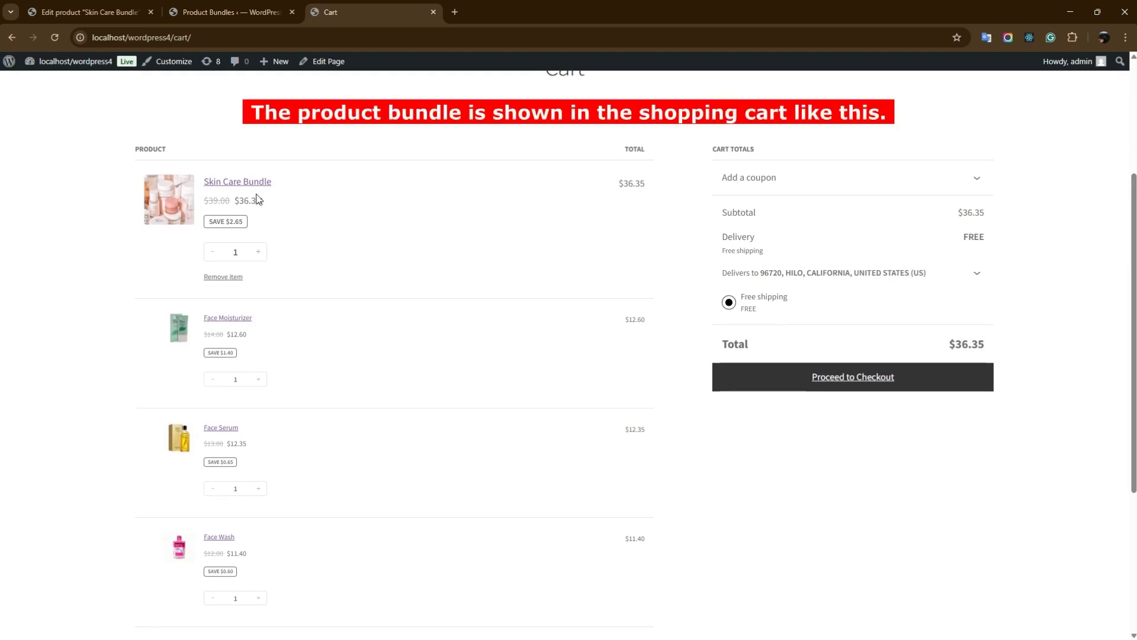